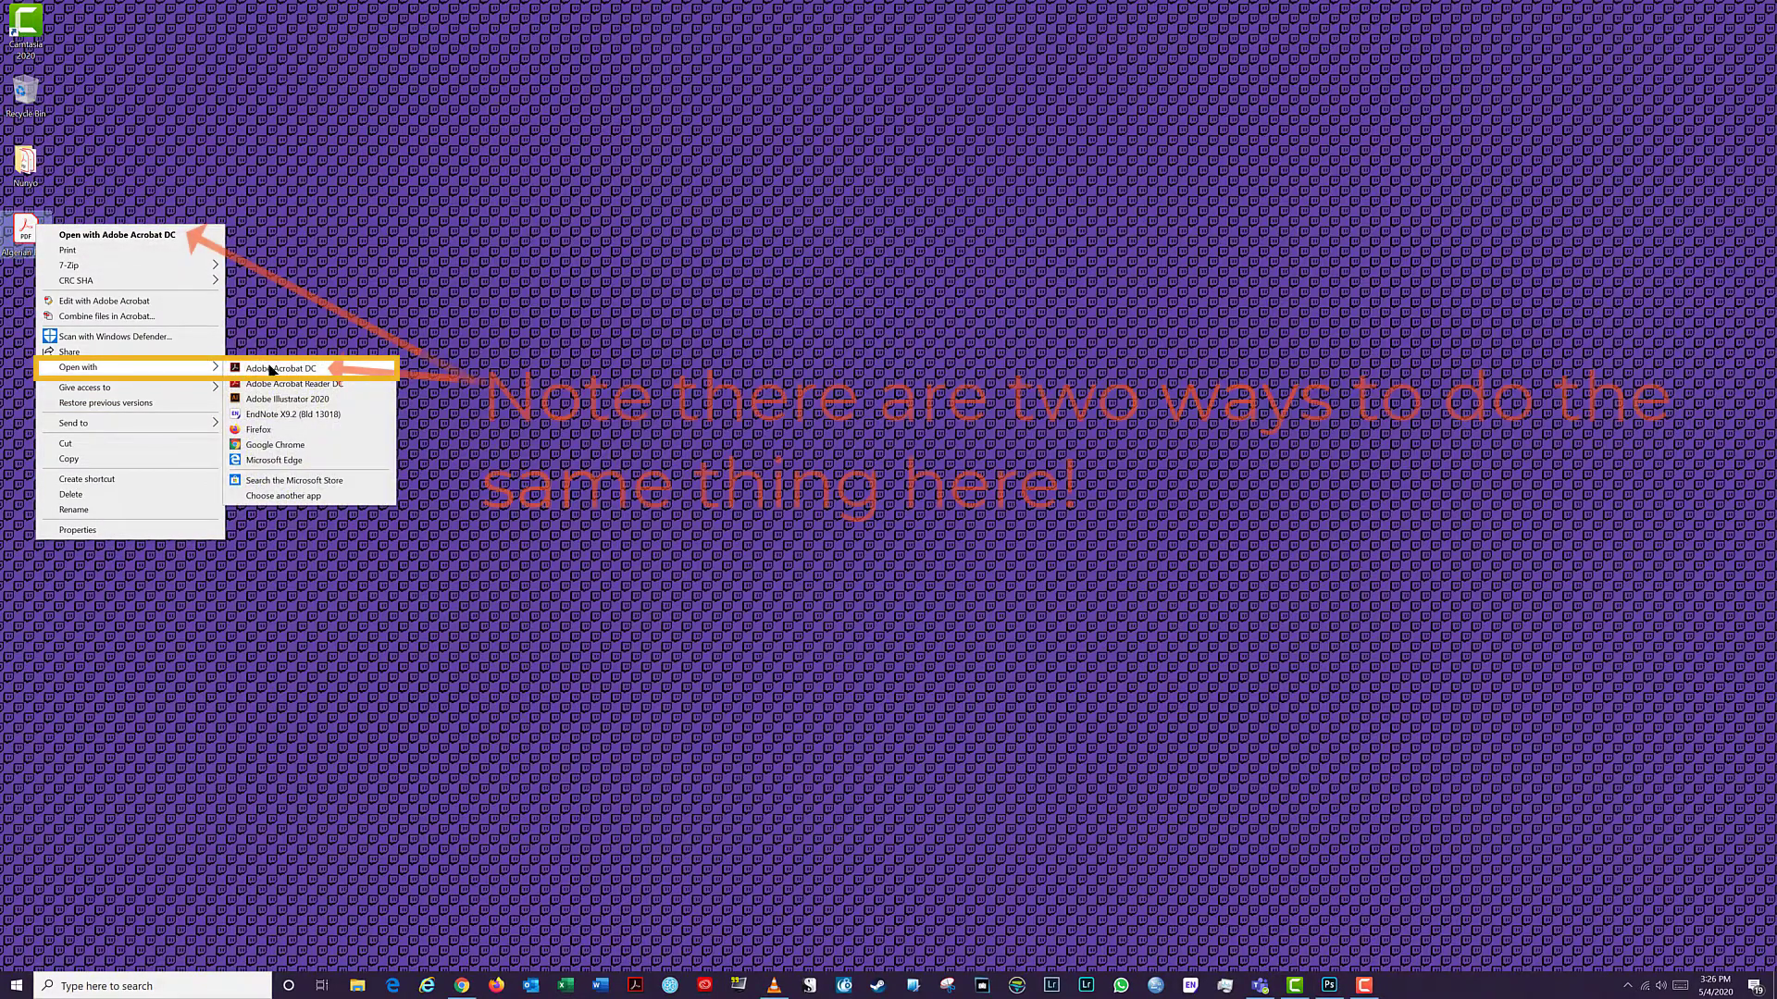
- Open the Algerian Font sample PDF and export it as a Word document to the Desktop
{"action": "left_click", "coordinate": [293, 370]}
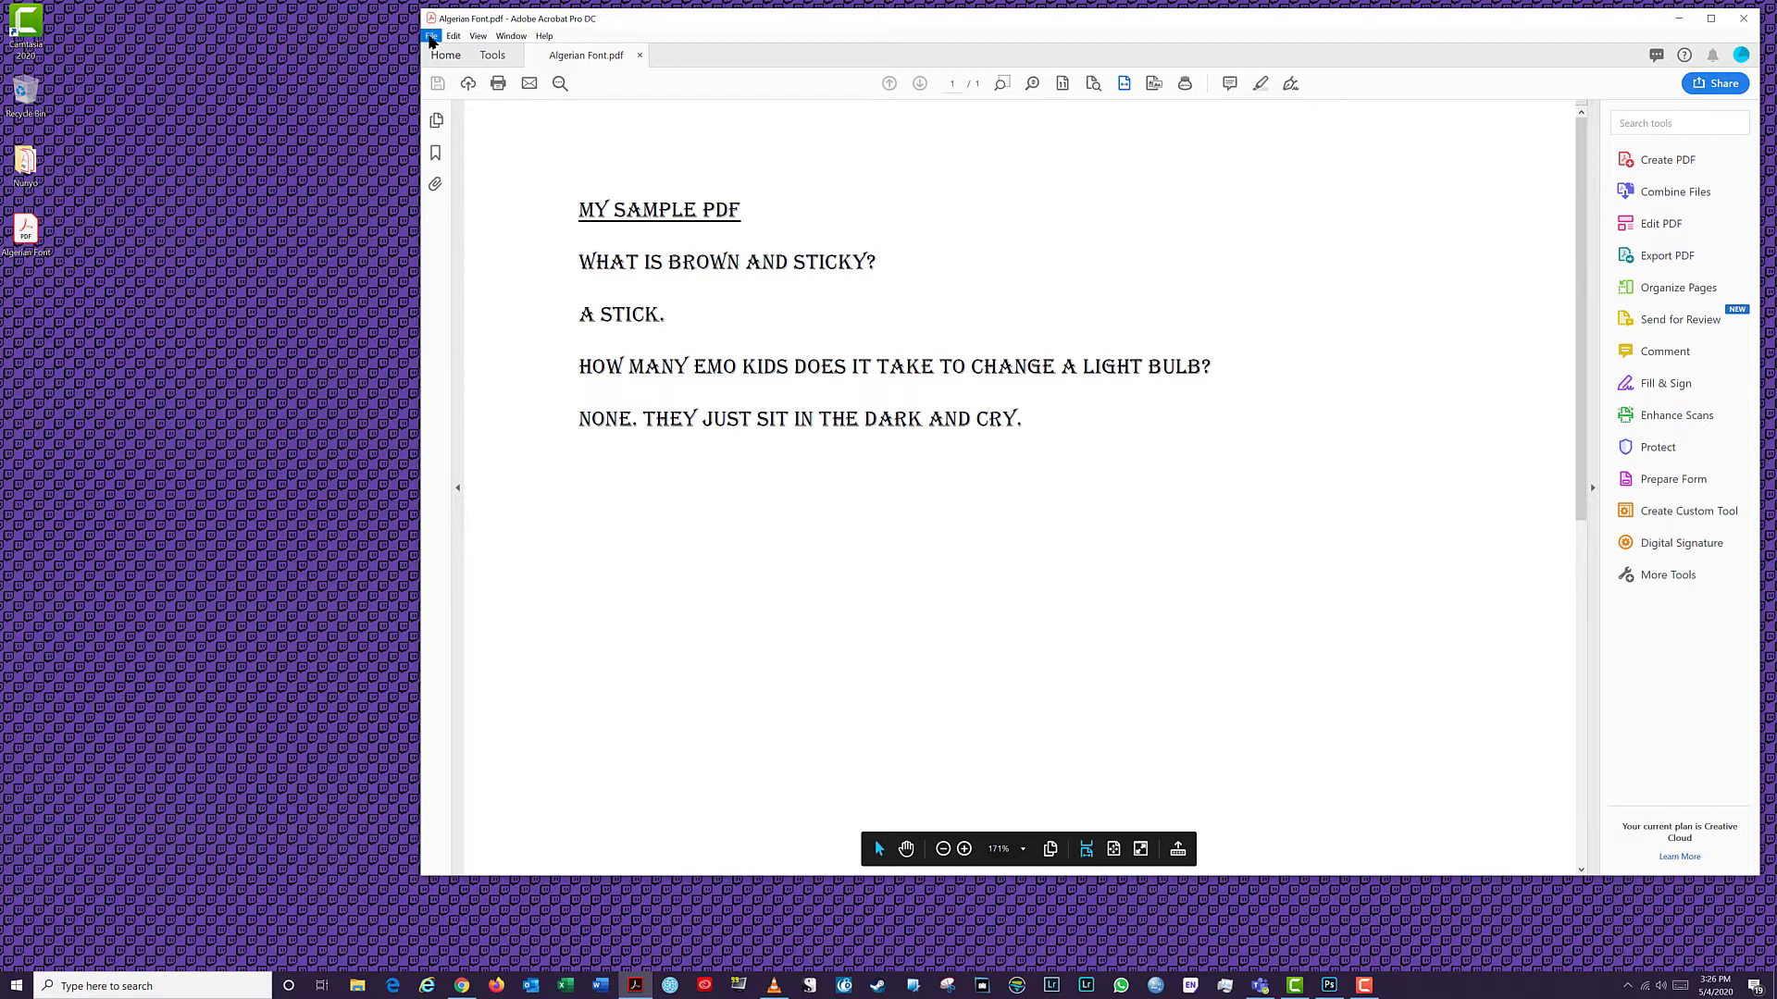
{"action": "left_click", "coordinate": [431, 35]}
{"action": "mouse_move", "coordinate": [578, 181]}
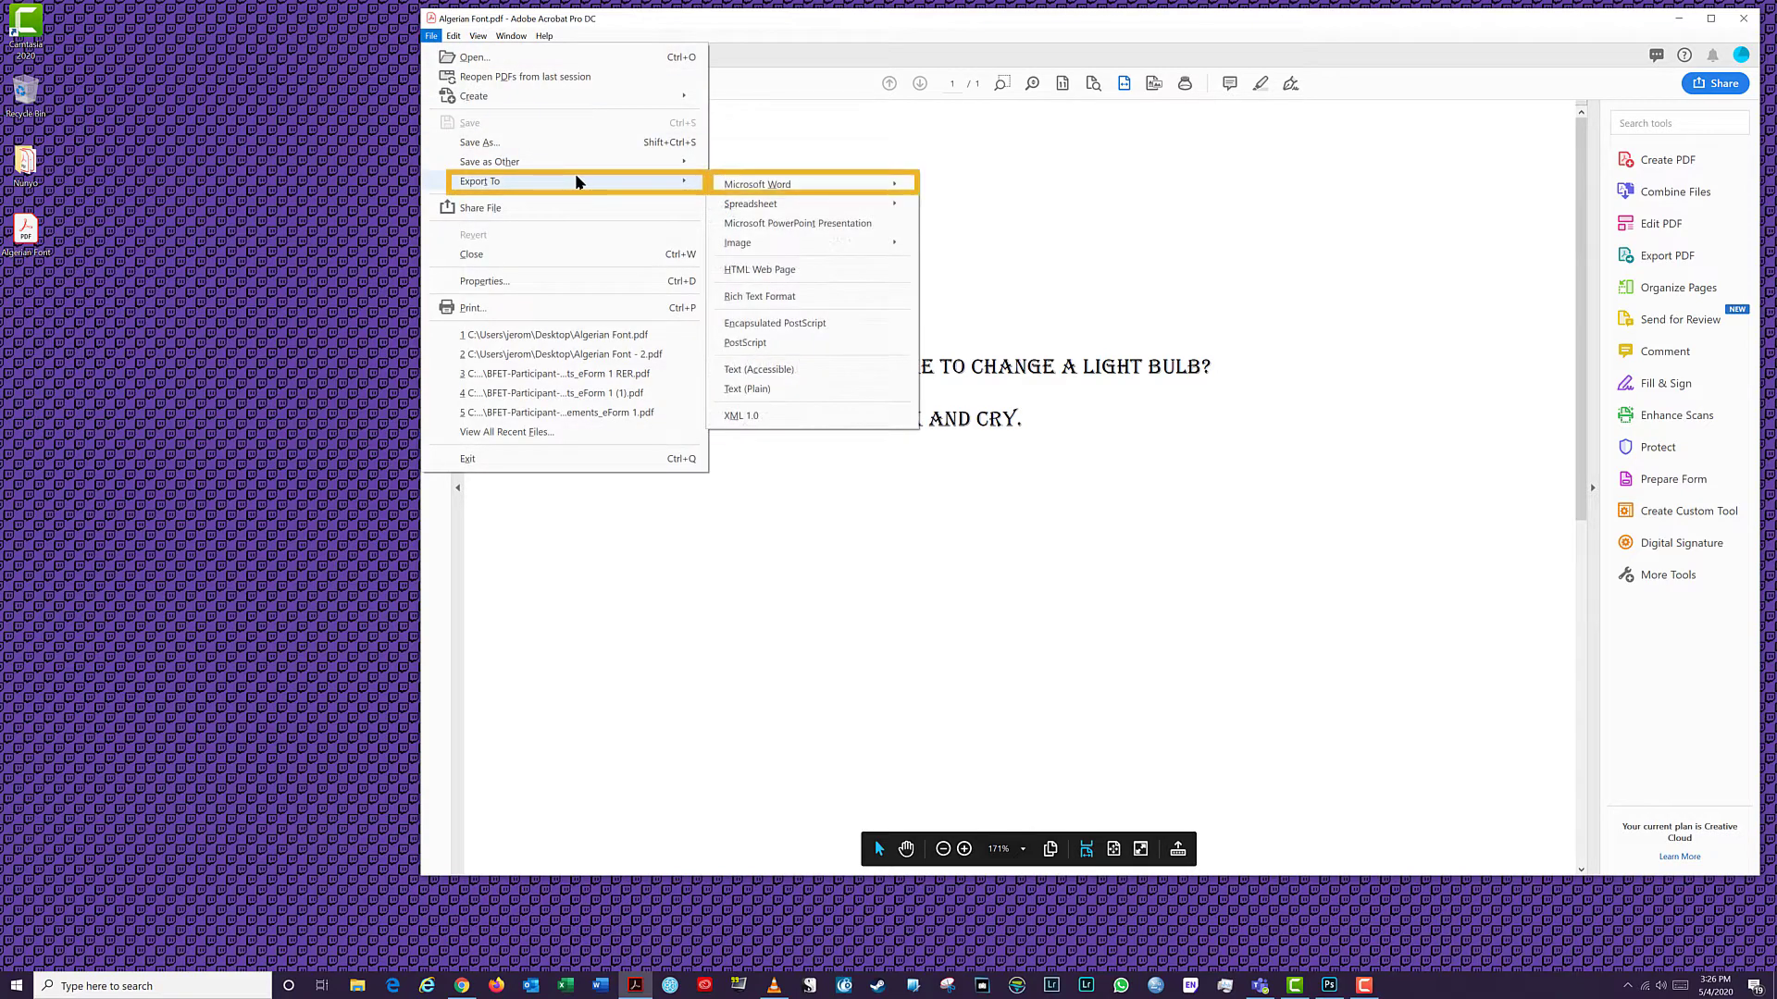
{"action": "mouse_move", "coordinate": [776, 188]}
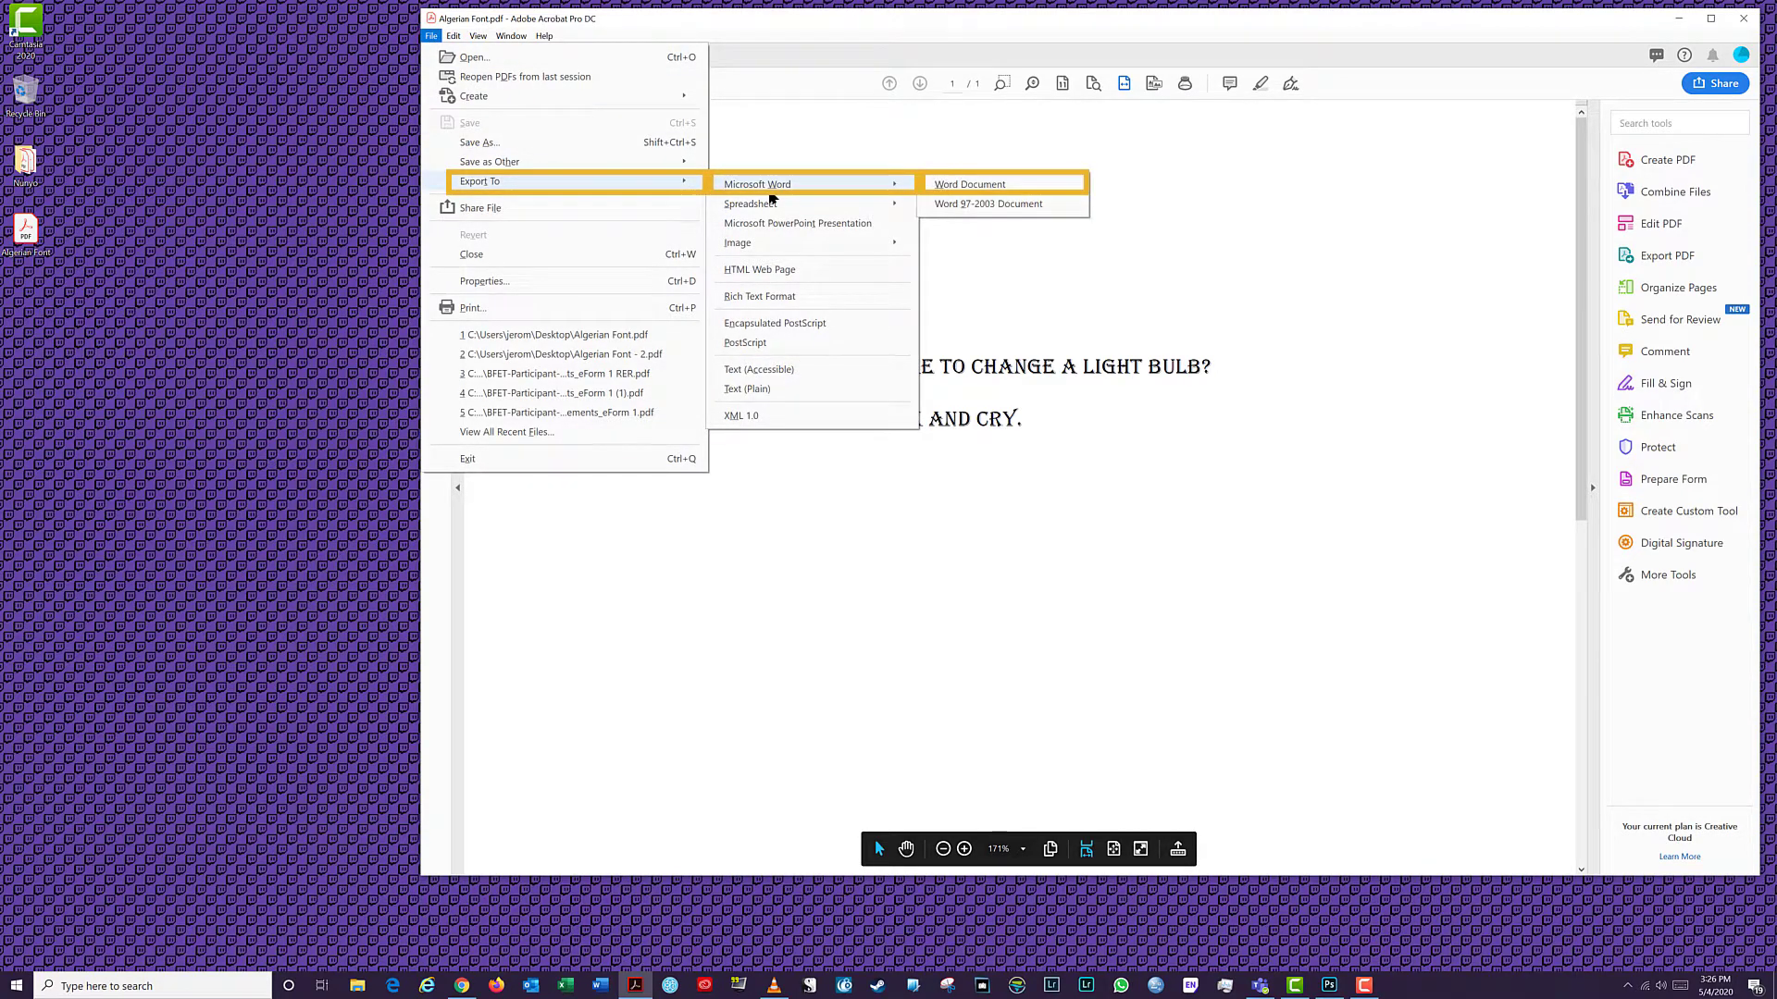
{"action": "left_click", "coordinate": [970, 185]}
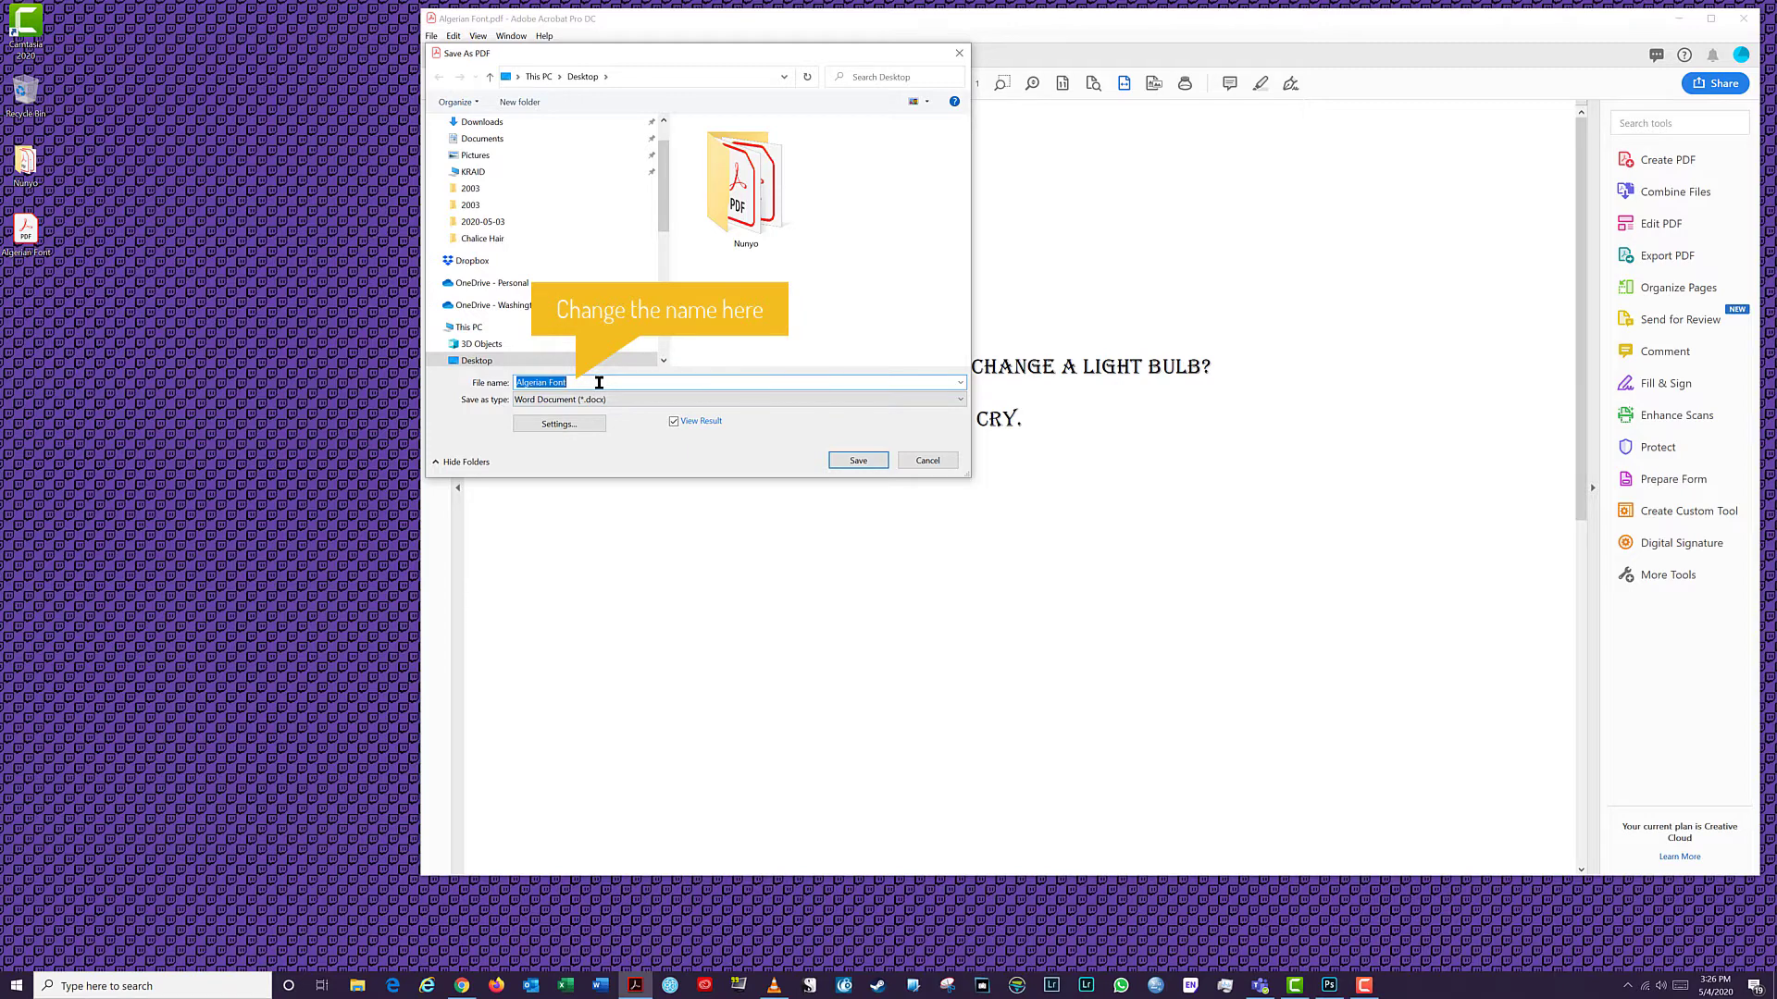
{"action": "left_click", "coordinate": [858, 461]}
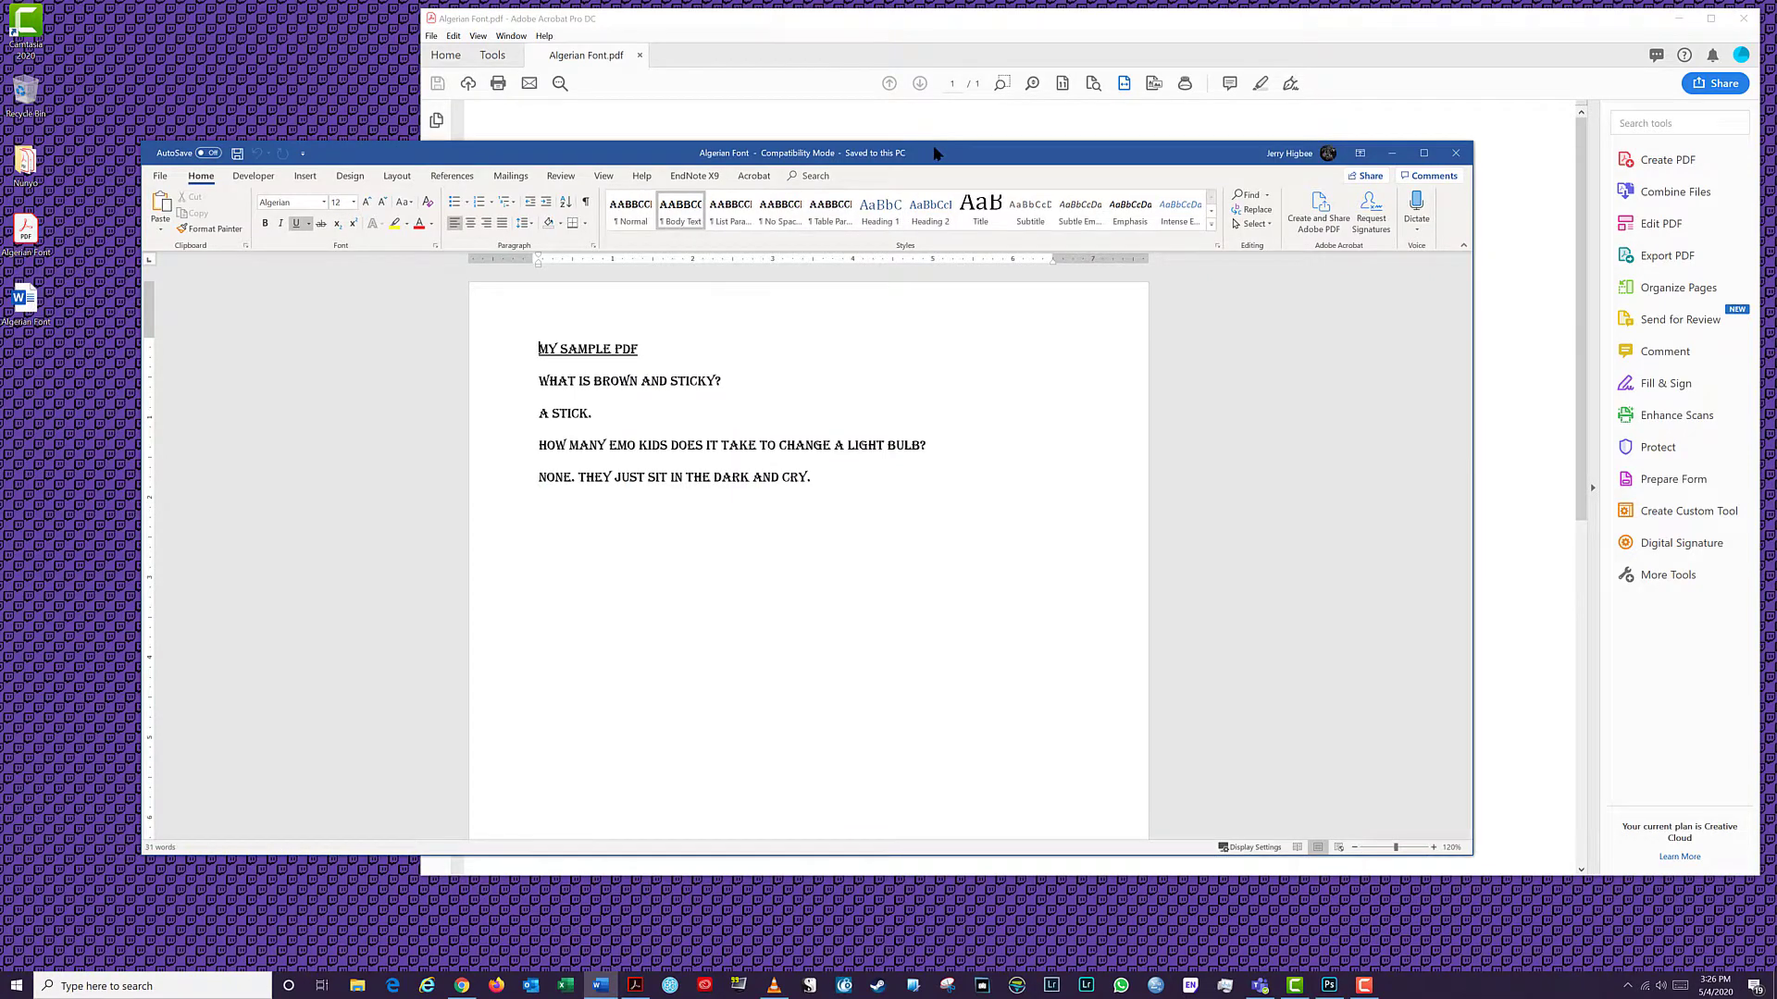
- Below the last joke, add 'IT ACTUALLY WORKED GREAT HERE! THIS HAPPENS MOSTLY WITH SCANNED DOCUMENTS'
{"action": "left_click_drag", "start_coordinate": [942, 154], "coordinate": [1142, 111]}
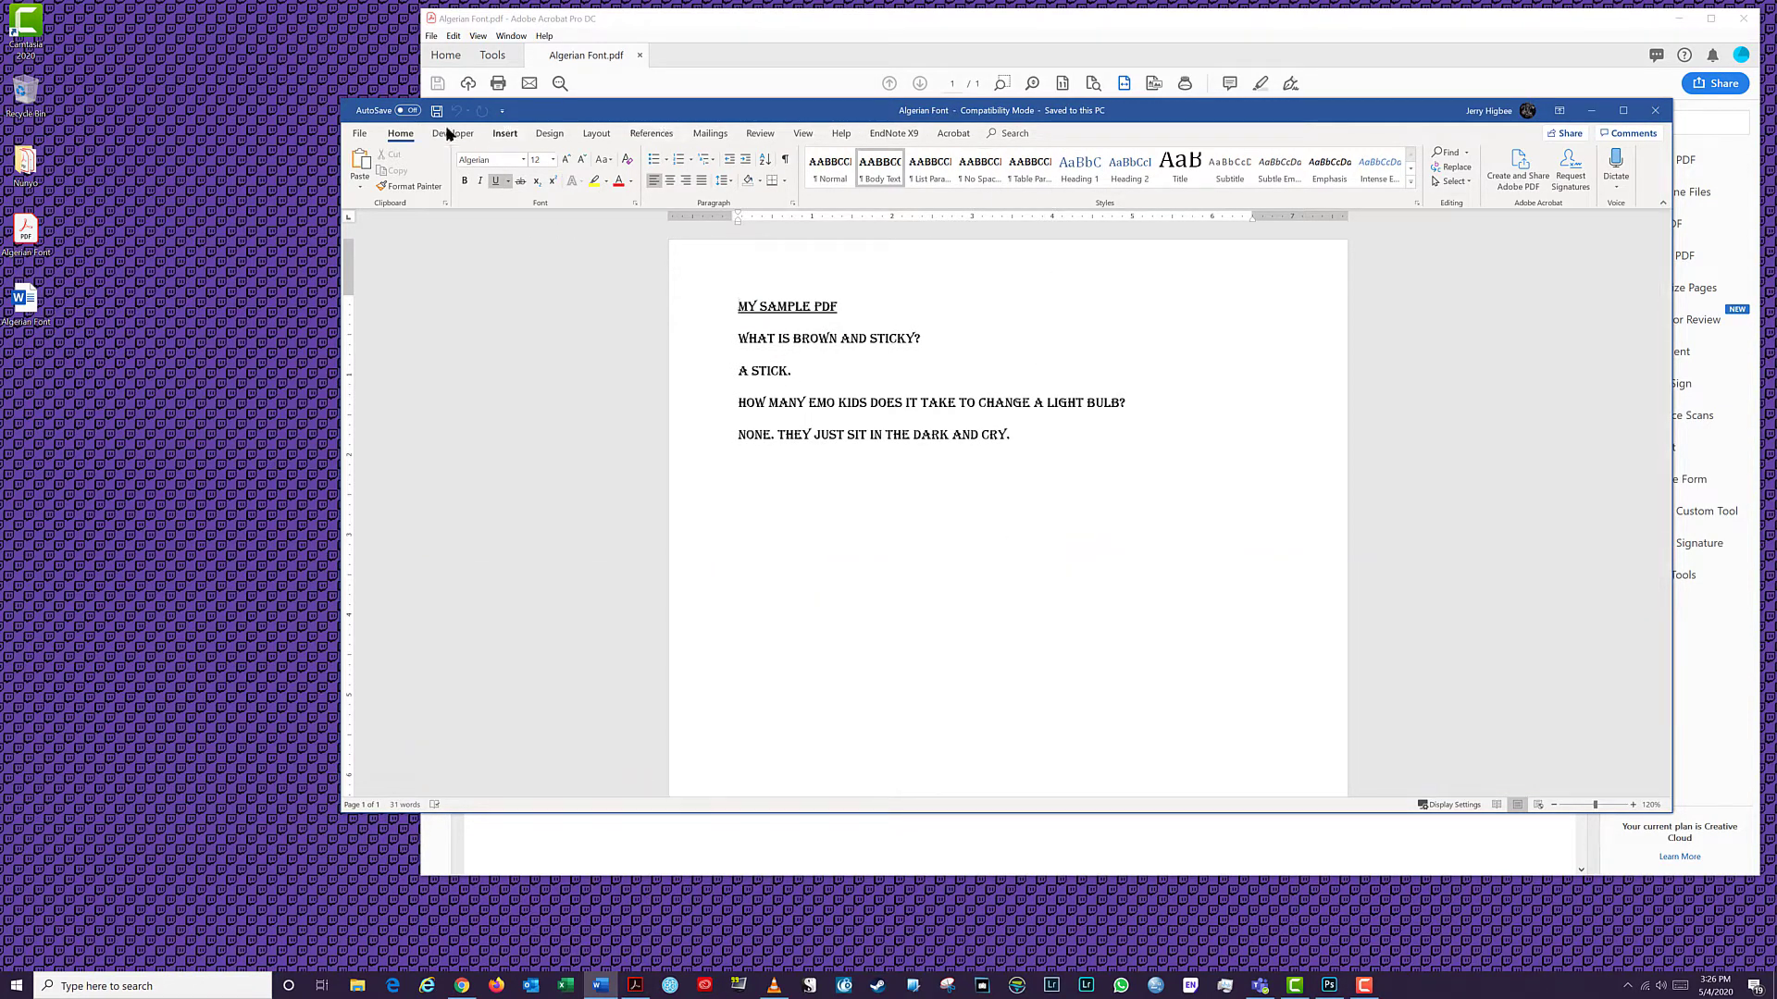
{"action": "left_click", "coordinate": [1072, 437]}
{"action": "key", "text": "Return"}
{"action": "key", "text": "Return"}
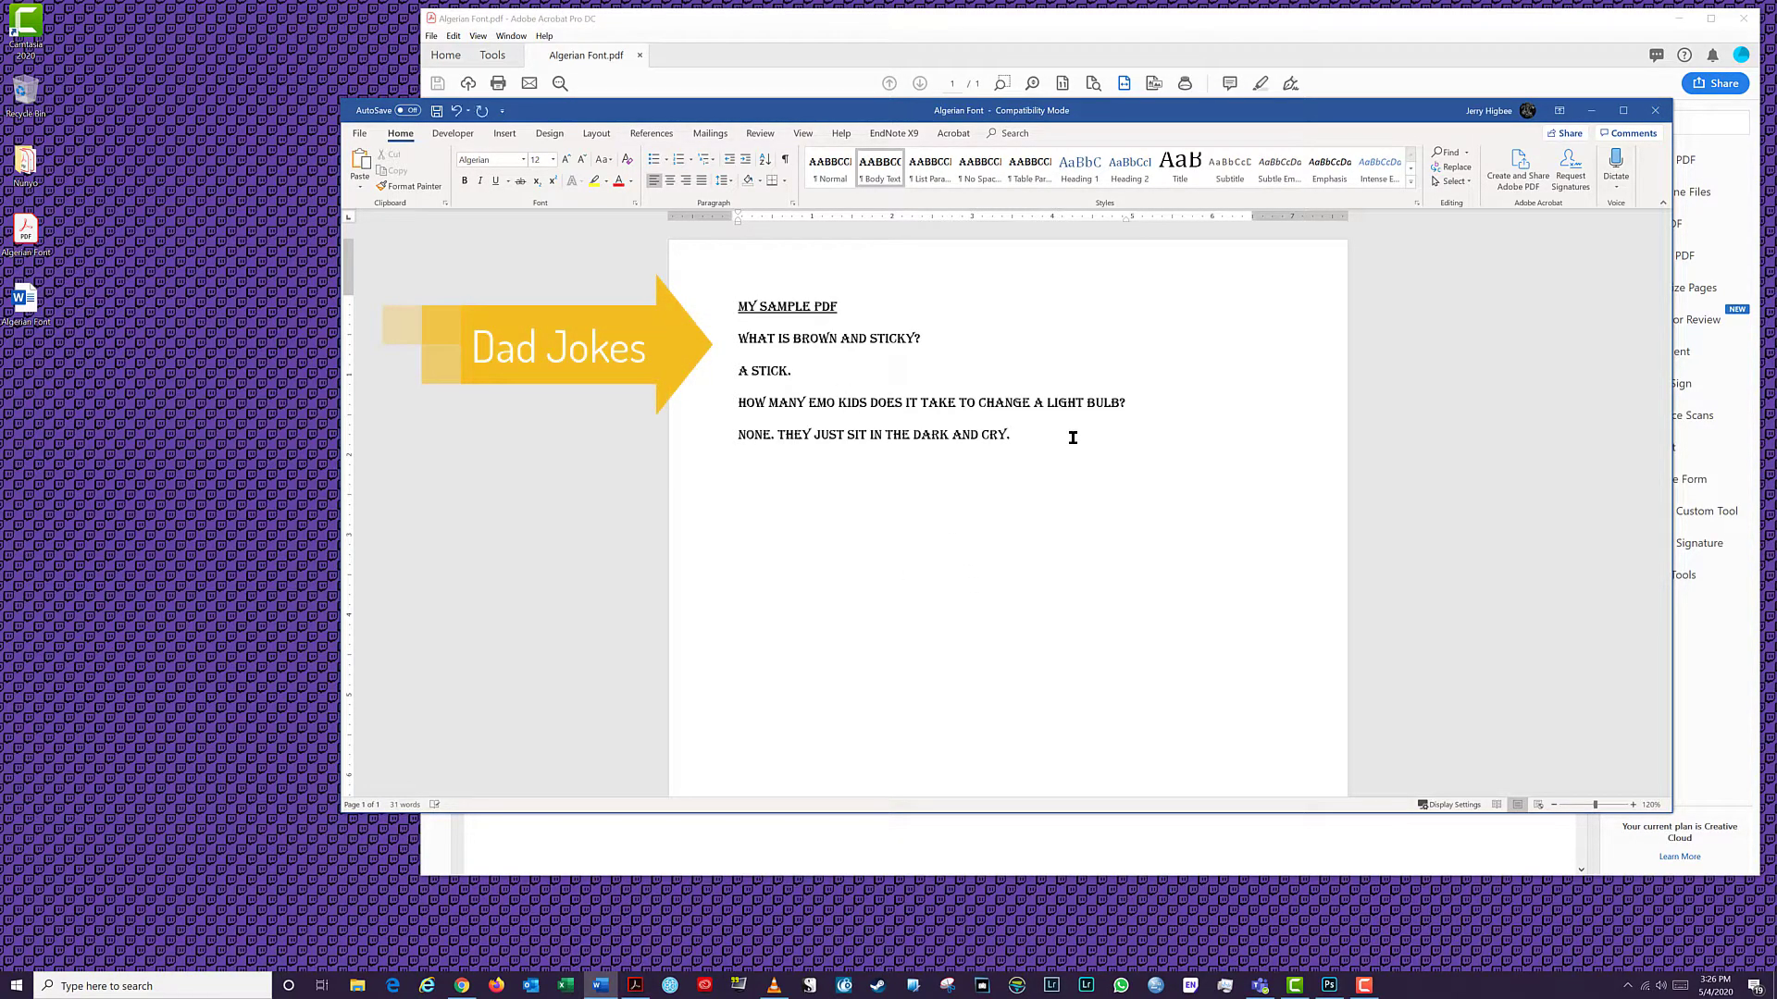
{"action": "type", "text": "IT ACTUALLY "}
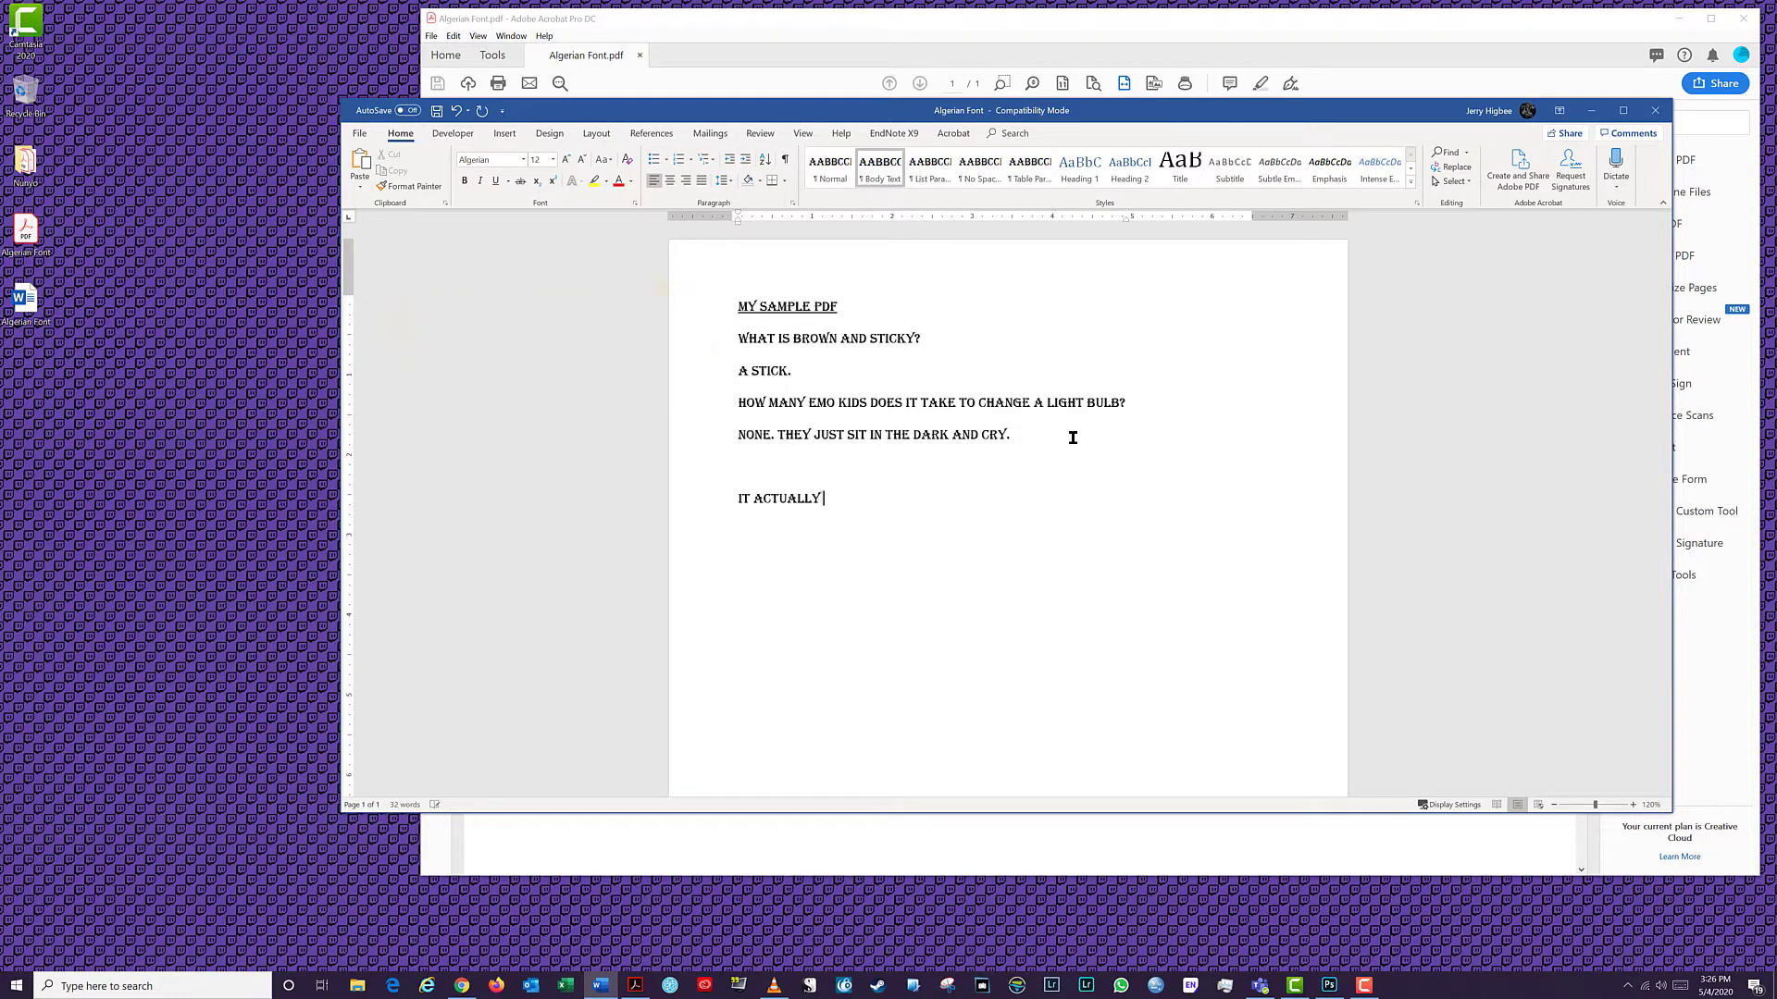
{"action": "type", "text": "WORKED GREAT HERE! THIS HA"}
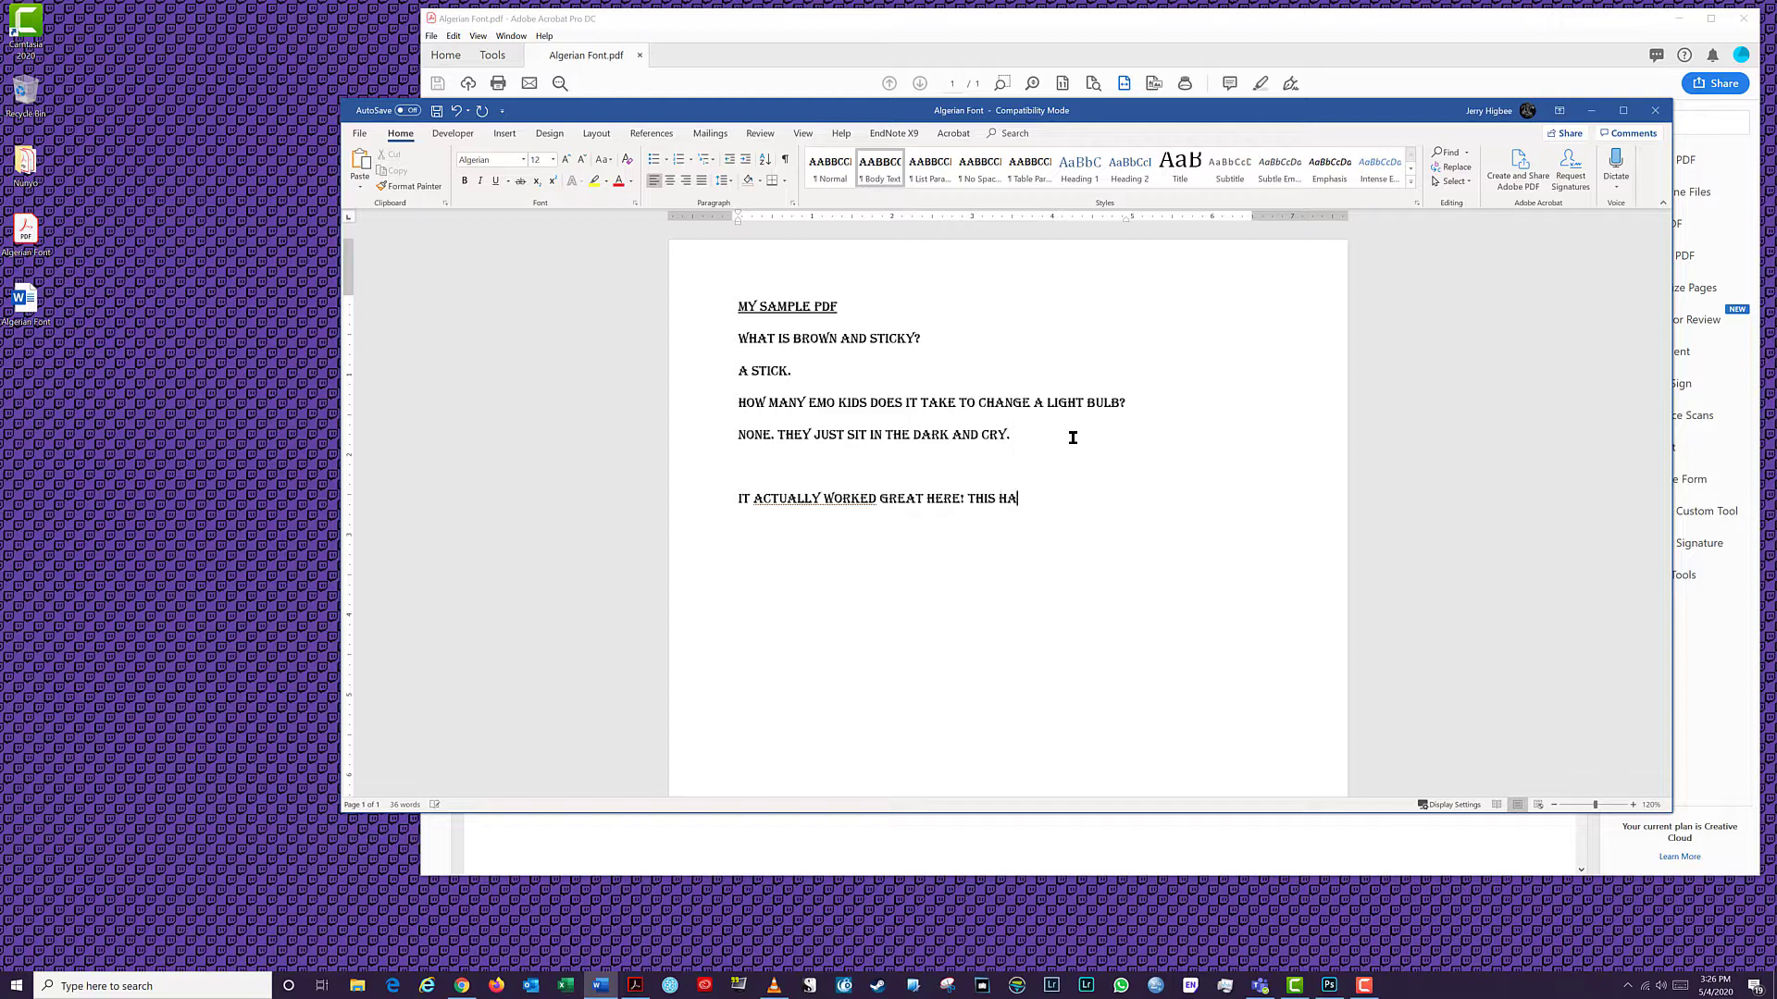
{"action": "type", "text": "PPENS MOSTLYW"}
{"action": "key", "text": "BackSpace"}
{"action": "key", "text": "Return"}
{"action": "type", "text": "WITH SCANNED DOCUMENTS."}
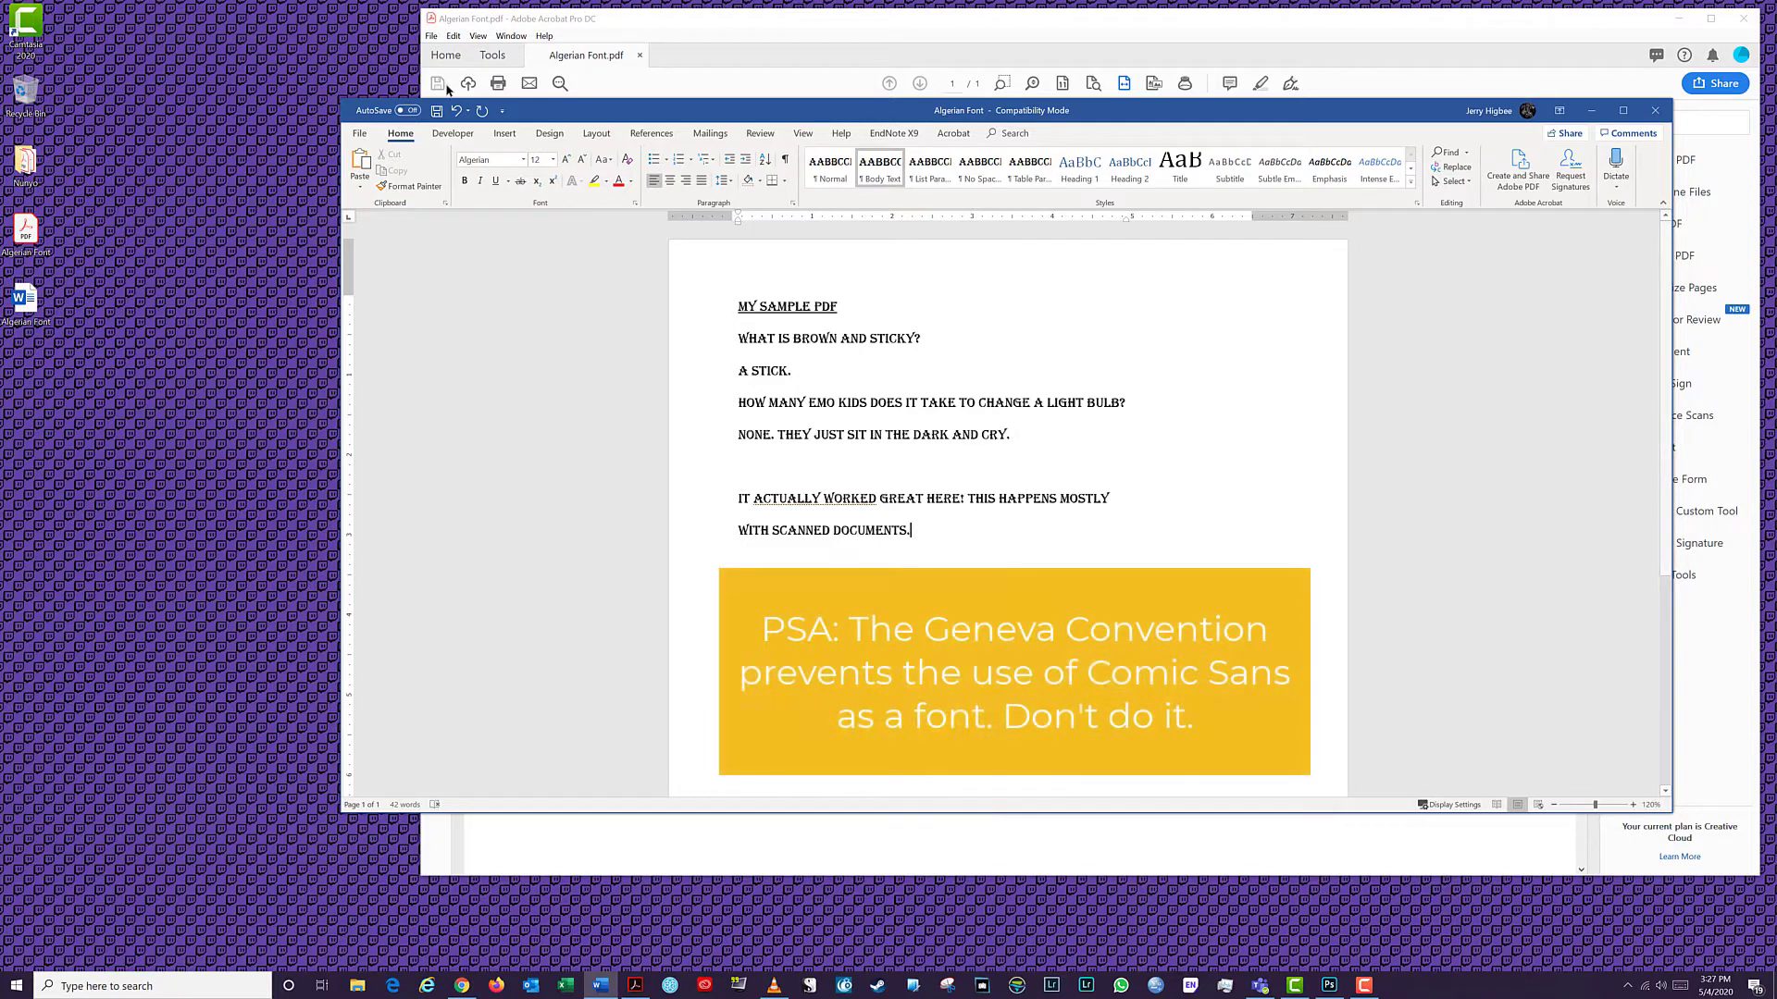
- Try setting all the text to Arial, then undo to restore the Algerian font
{"action": "left_click", "coordinate": [524, 160]}
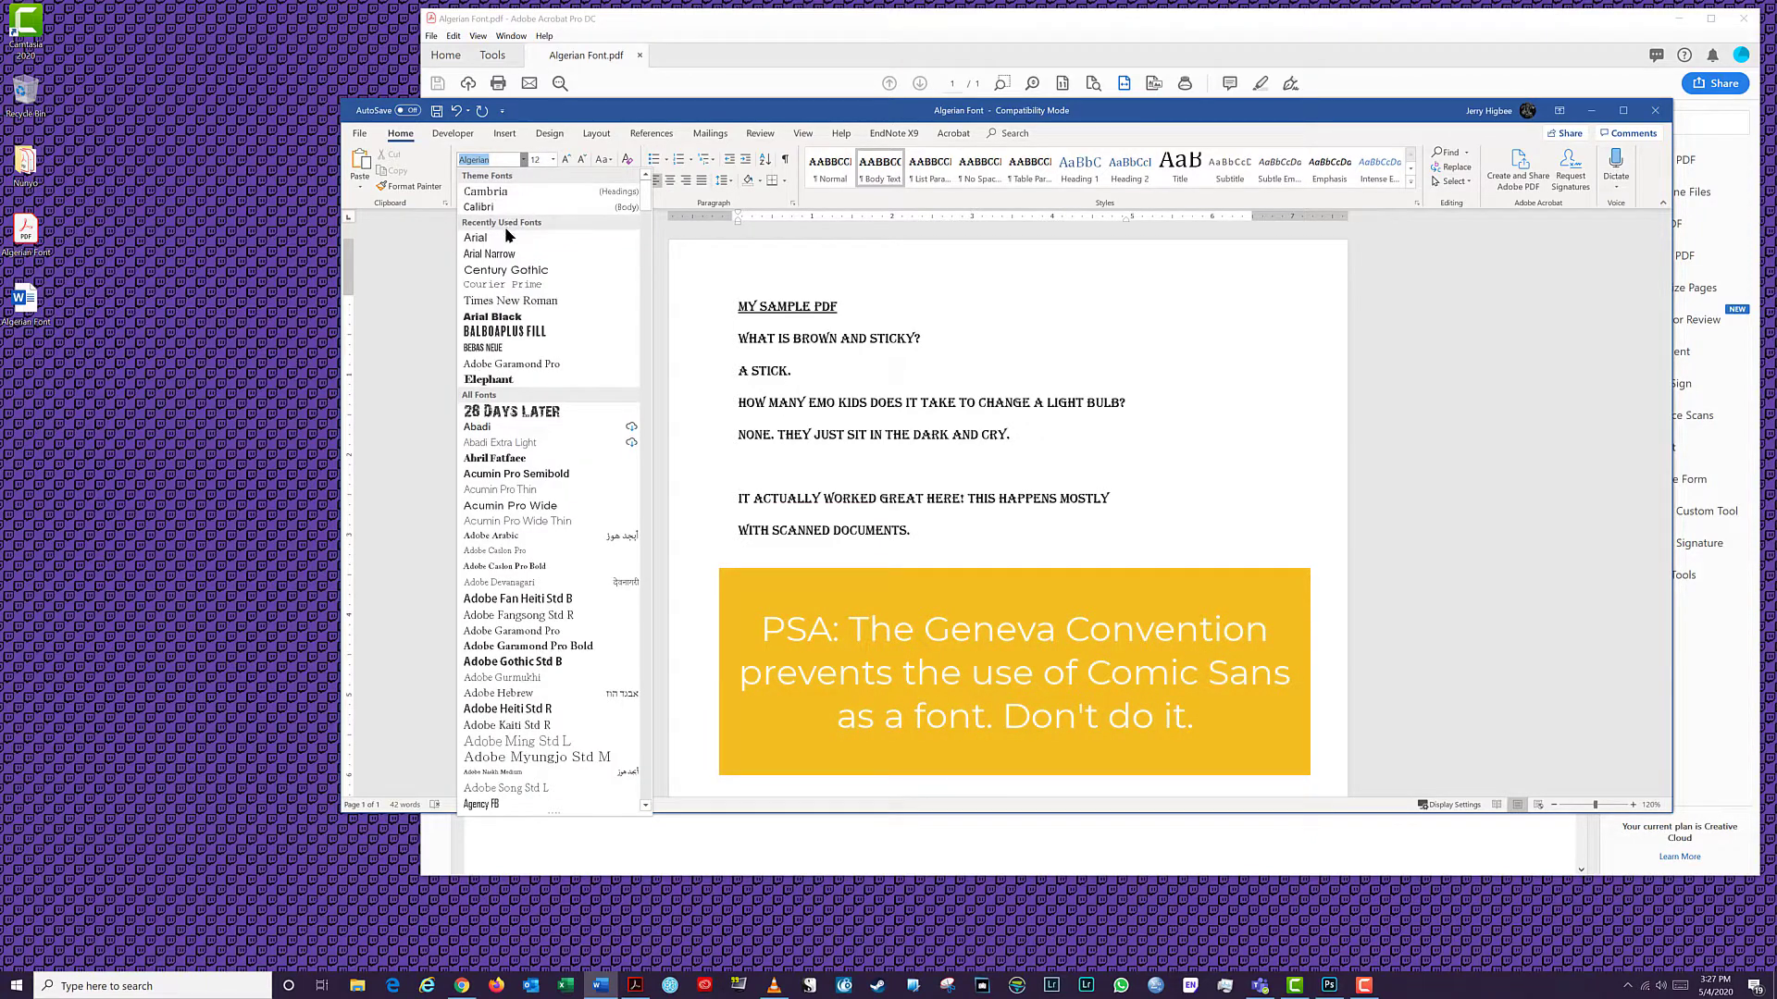
{"action": "left_click", "coordinate": [916, 529]}
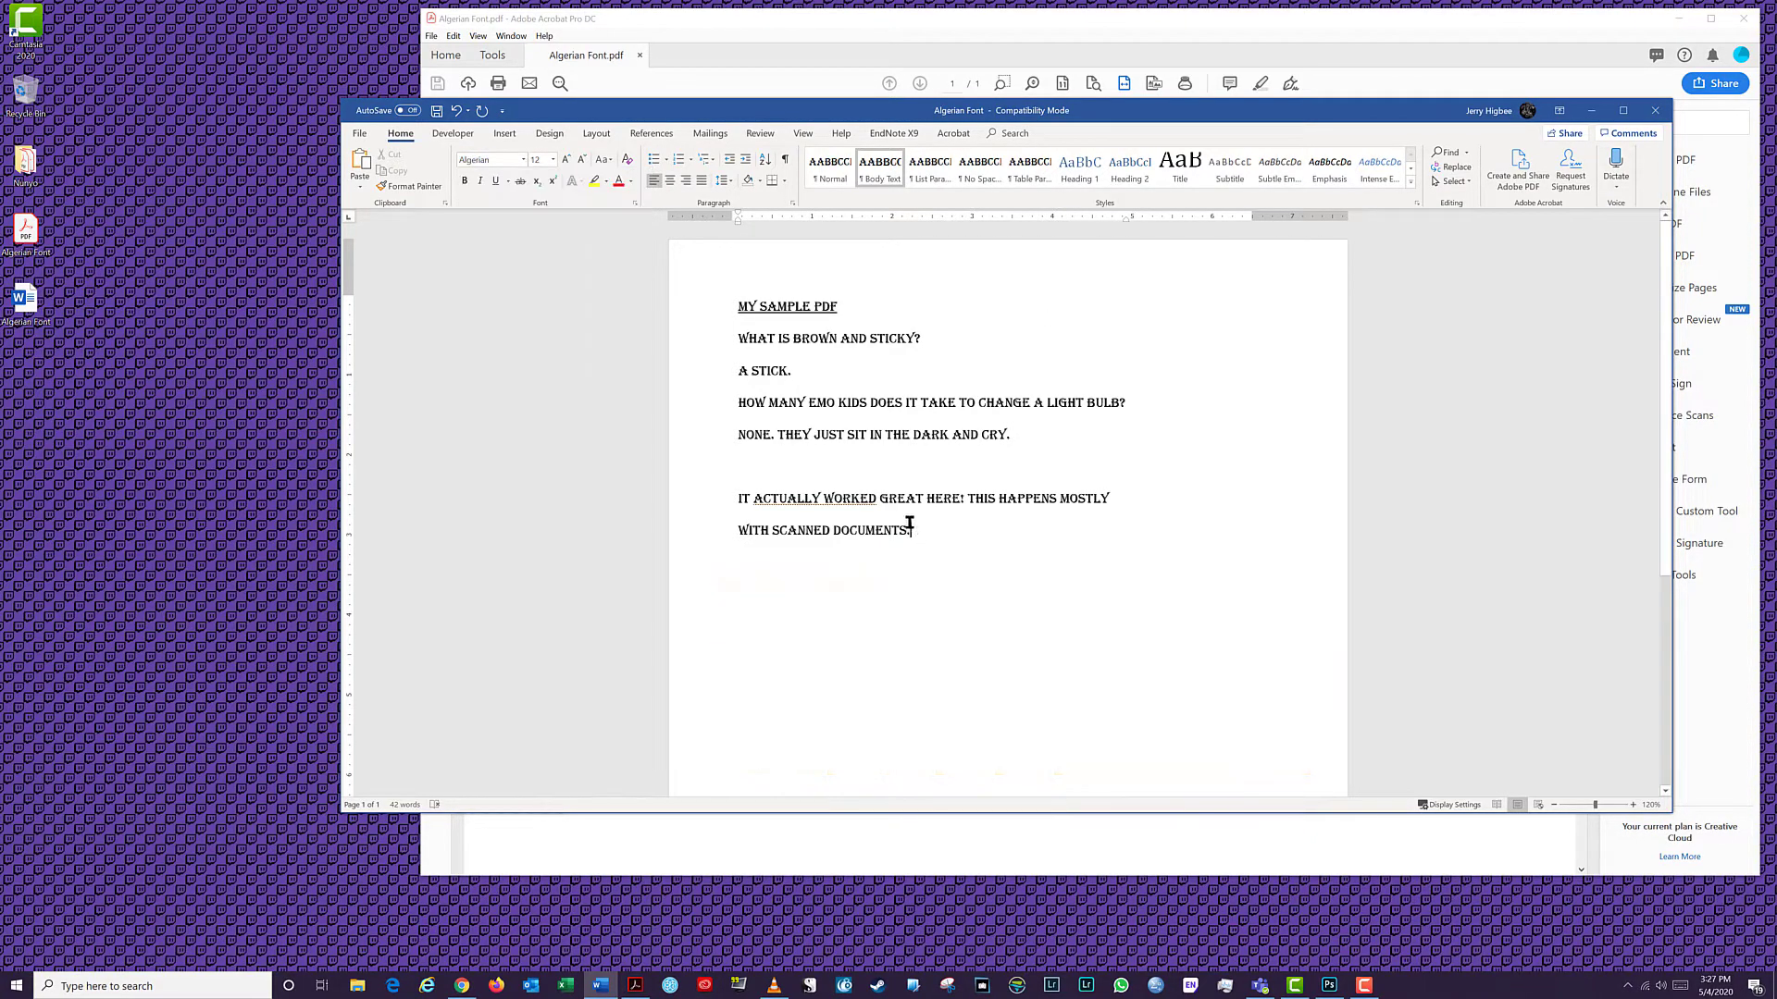
{"action": "key", "text": "ctrl+a"}
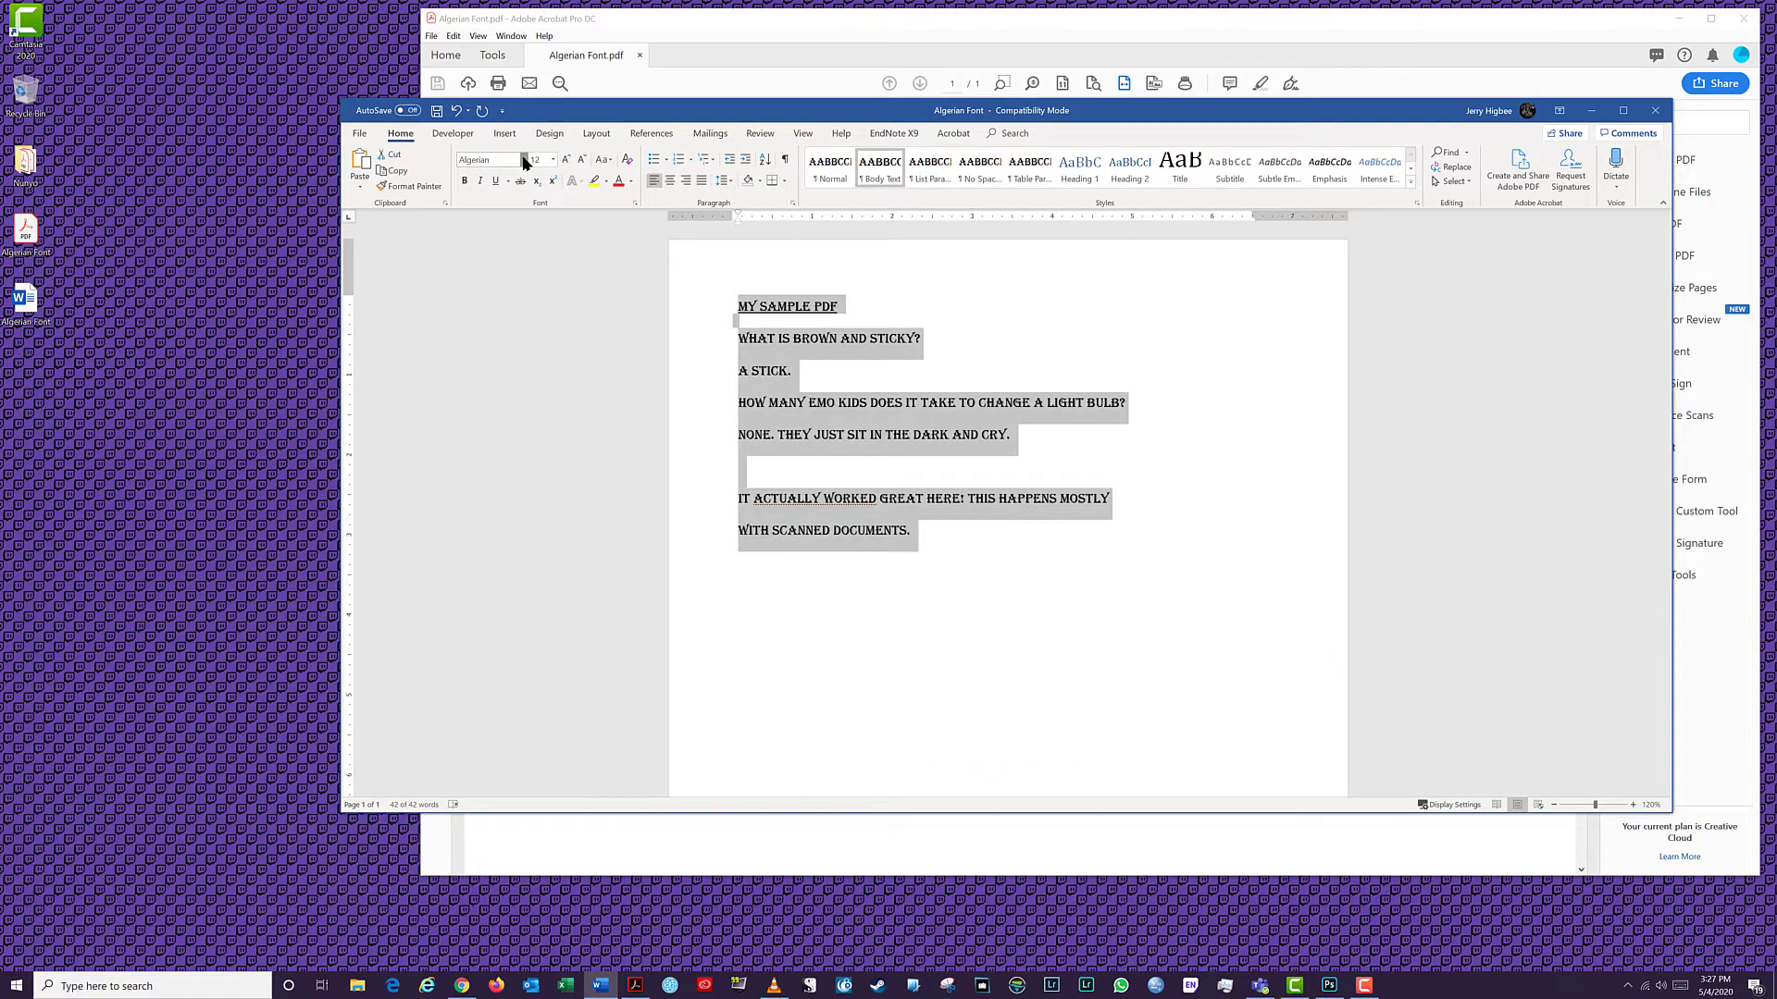
{"action": "left_click", "coordinate": [524, 159]}
{"action": "left_click", "coordinate": [489, 237]}
{"action": "left_click", "coordinate": [851, 364]}
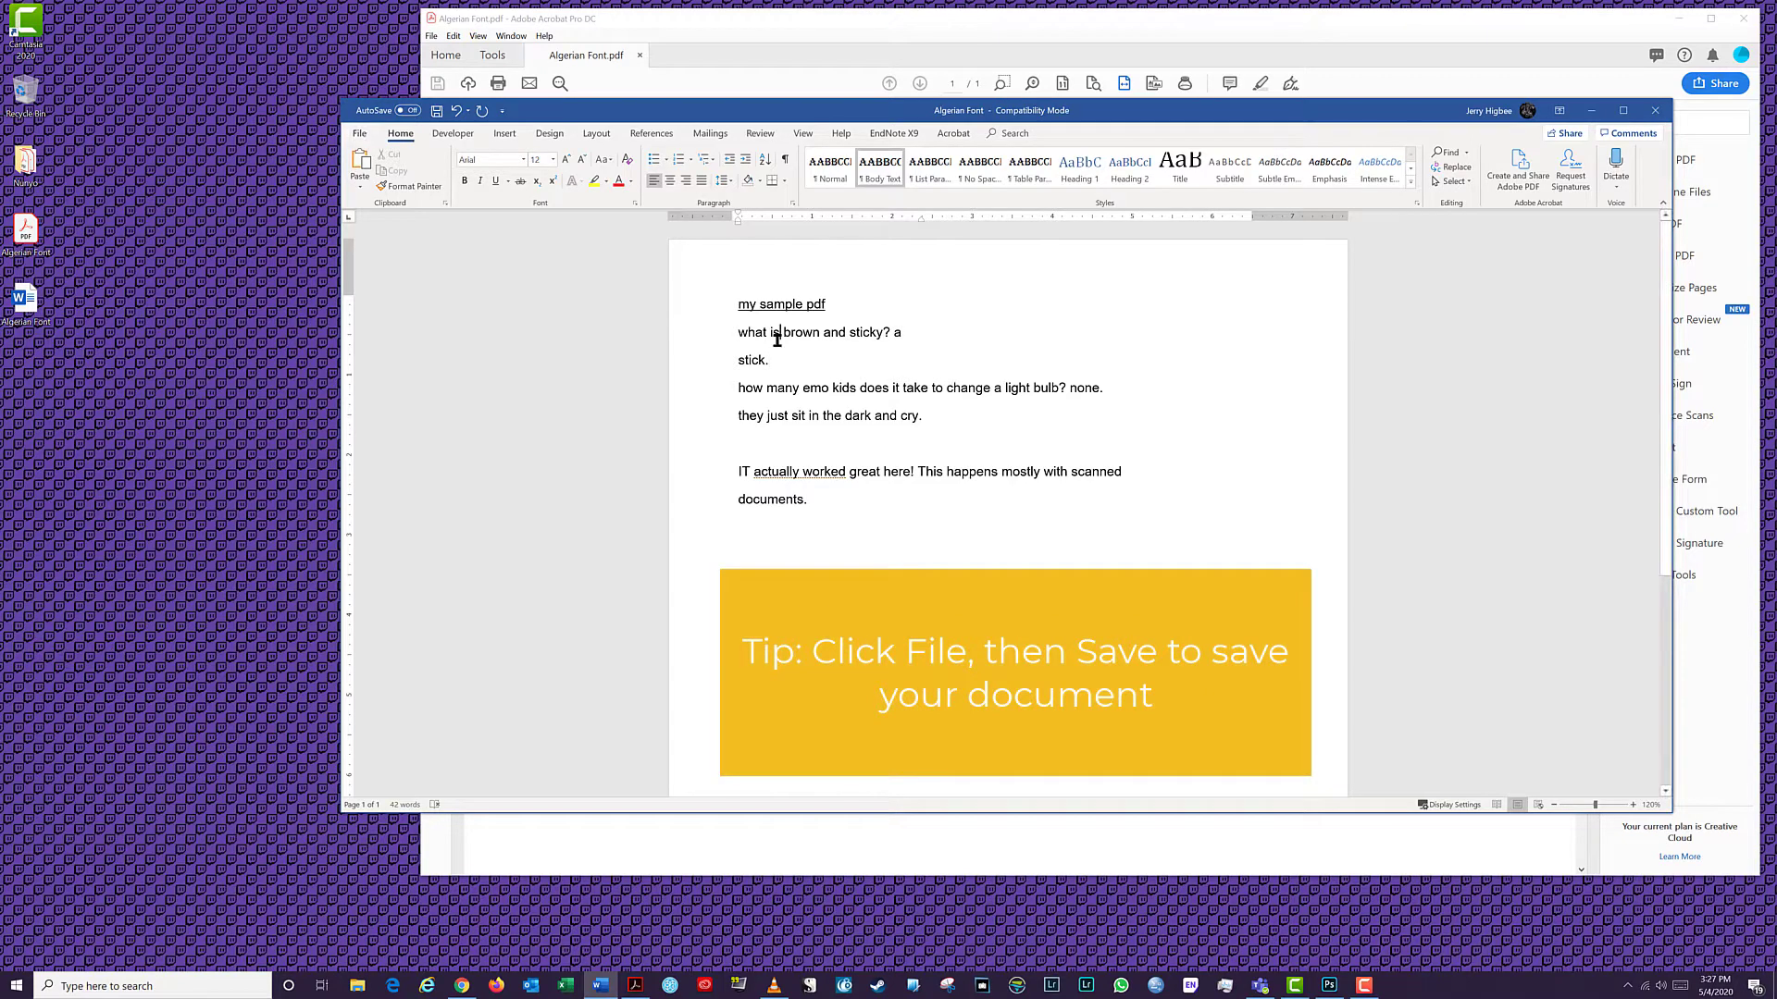
{"action": "key", "text": "ctrl+z"}
- Save the edited document and close Word
{"action": "left_click", "coordinate": [359, 134]}
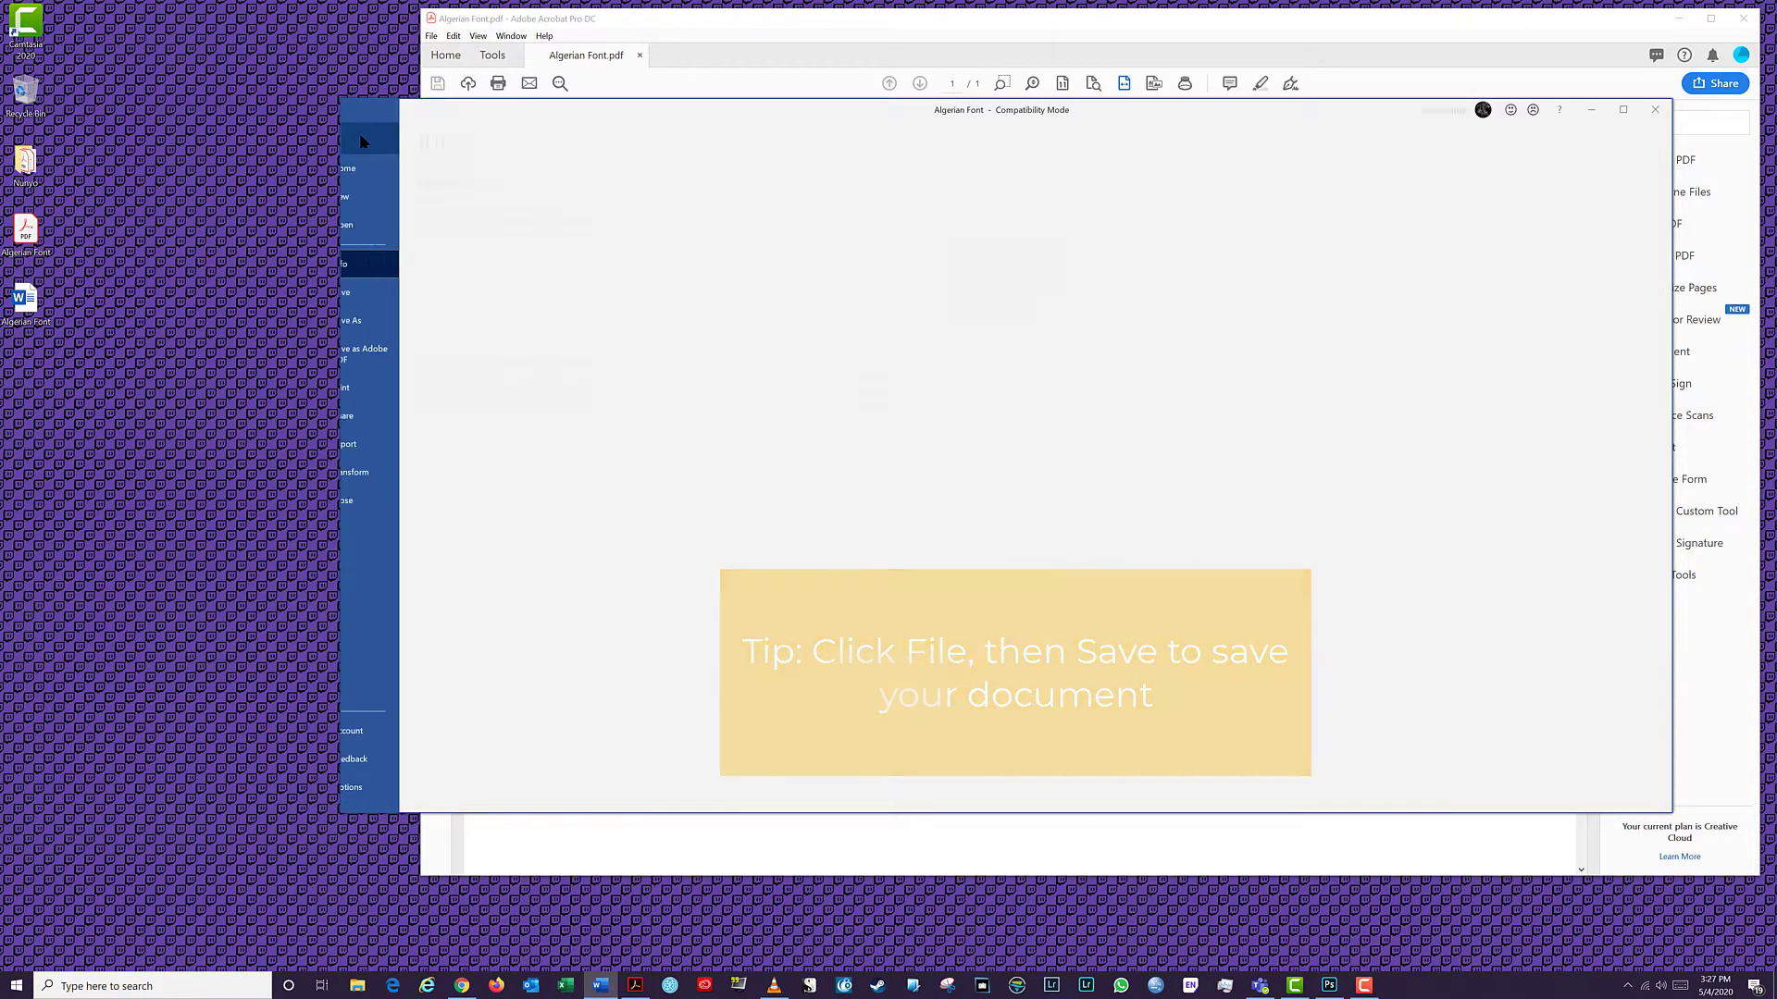
{"action": "left_click", "coordinate": [361, 138]}
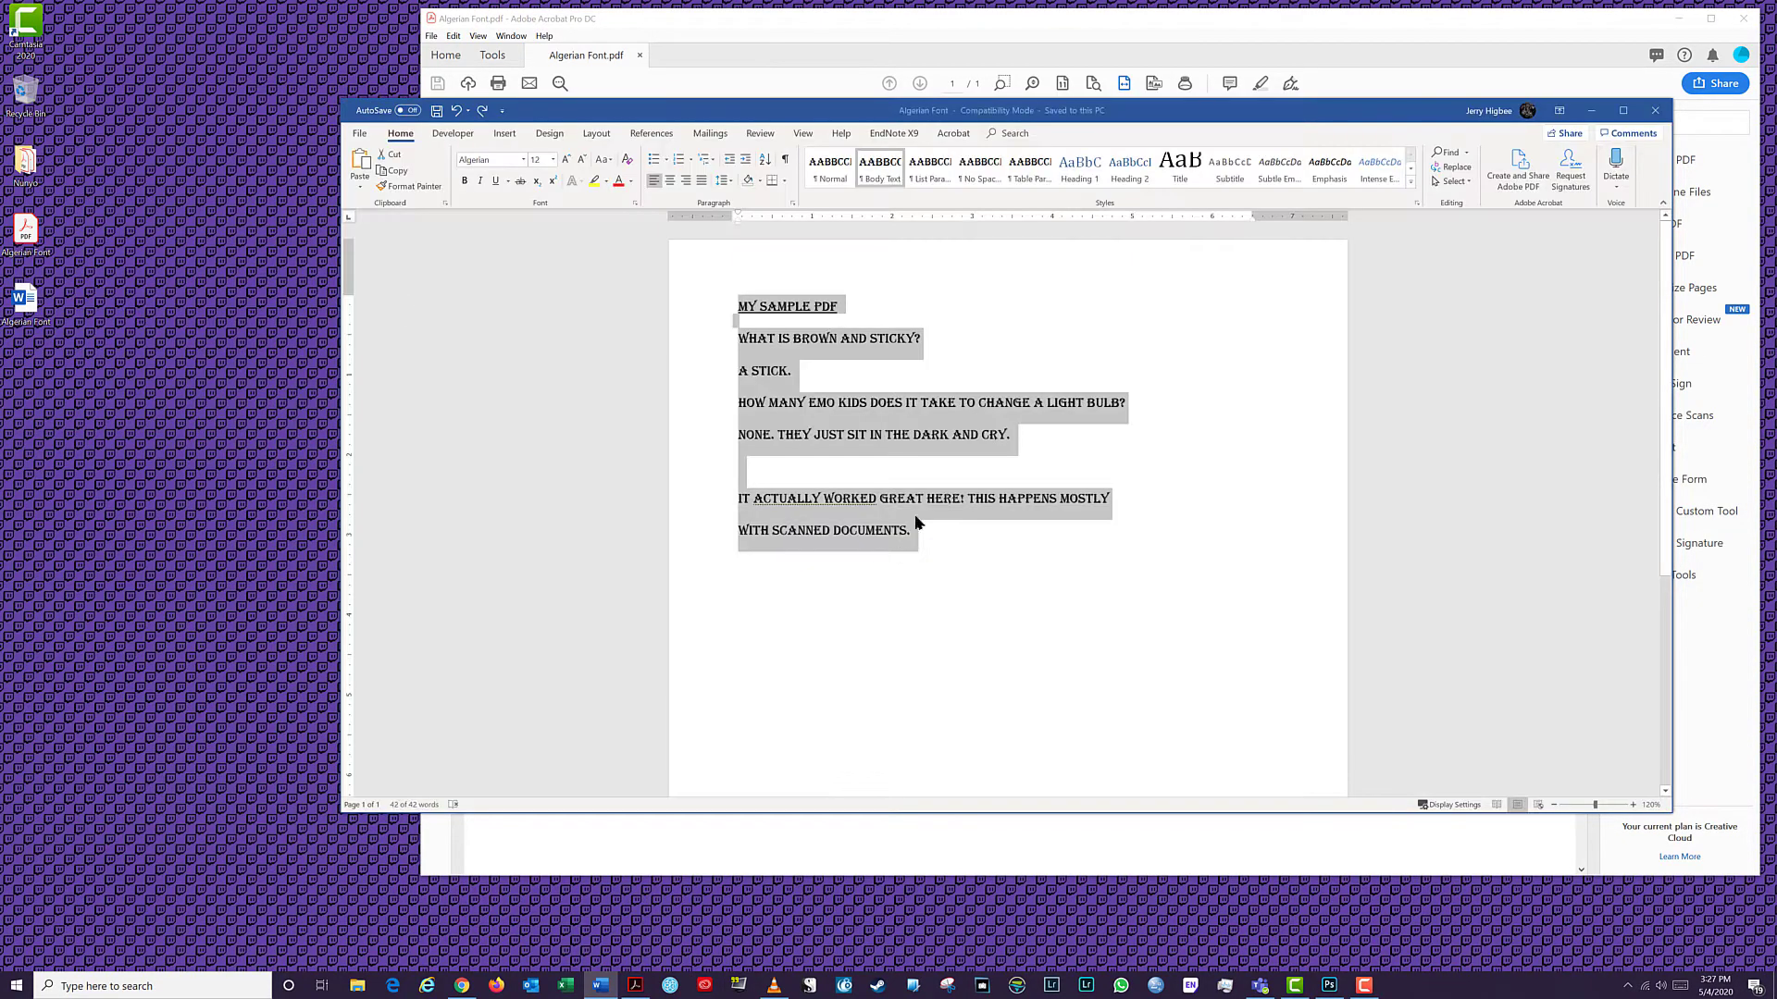
{"action": "left_click", "coordinate": [1655, 112]}
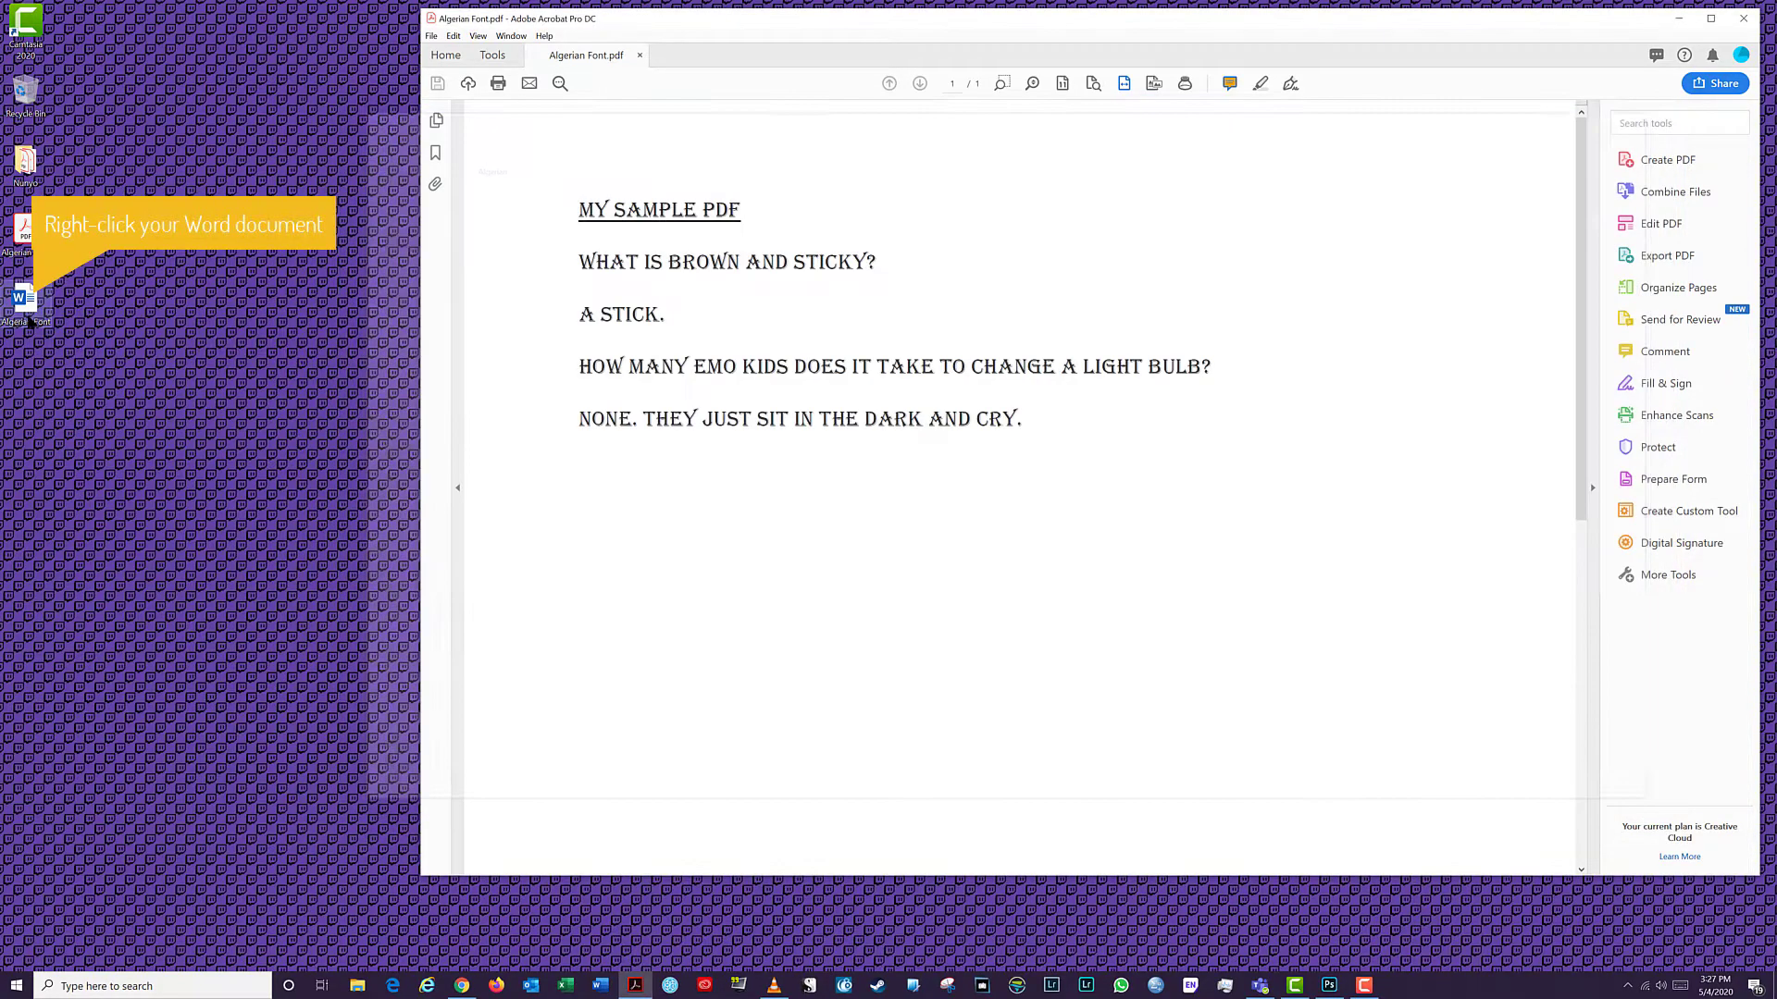
- Convert the edited Word file on the Desktop into a PDF named Algerian Font 2
{"action": "right_click", "coordinate": [23, 298]}
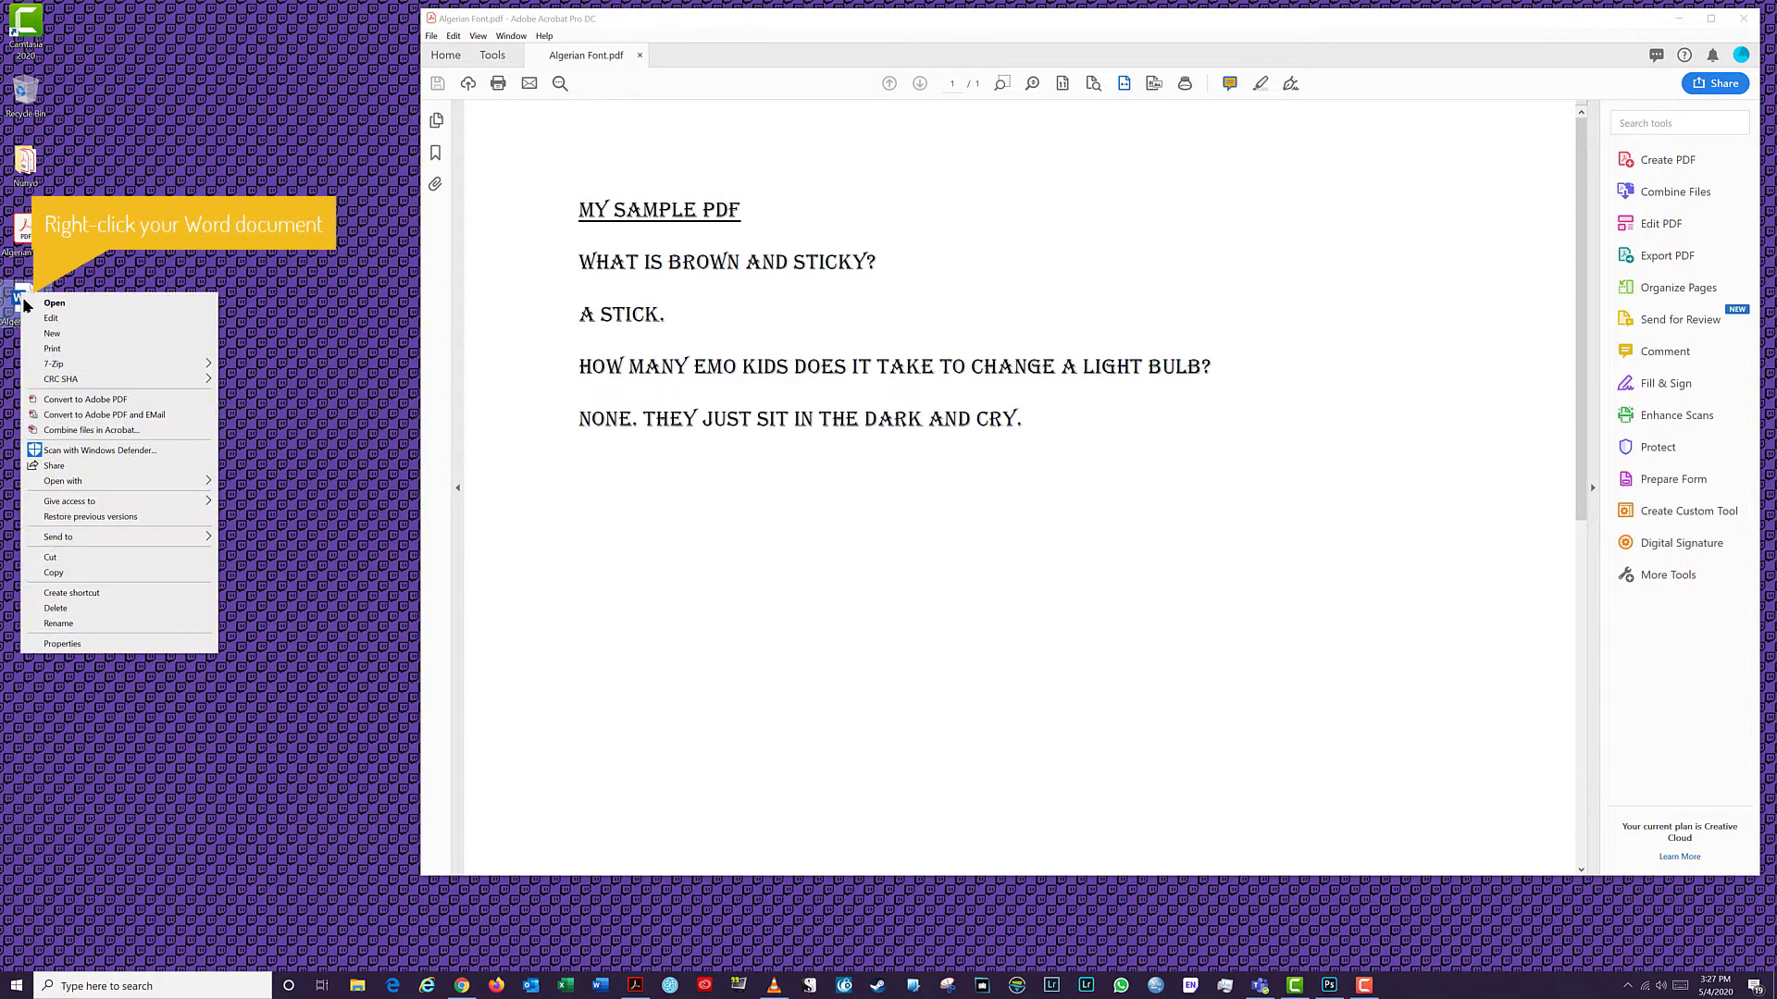
{"action": "left_click", "coordinate": [107, 400]}
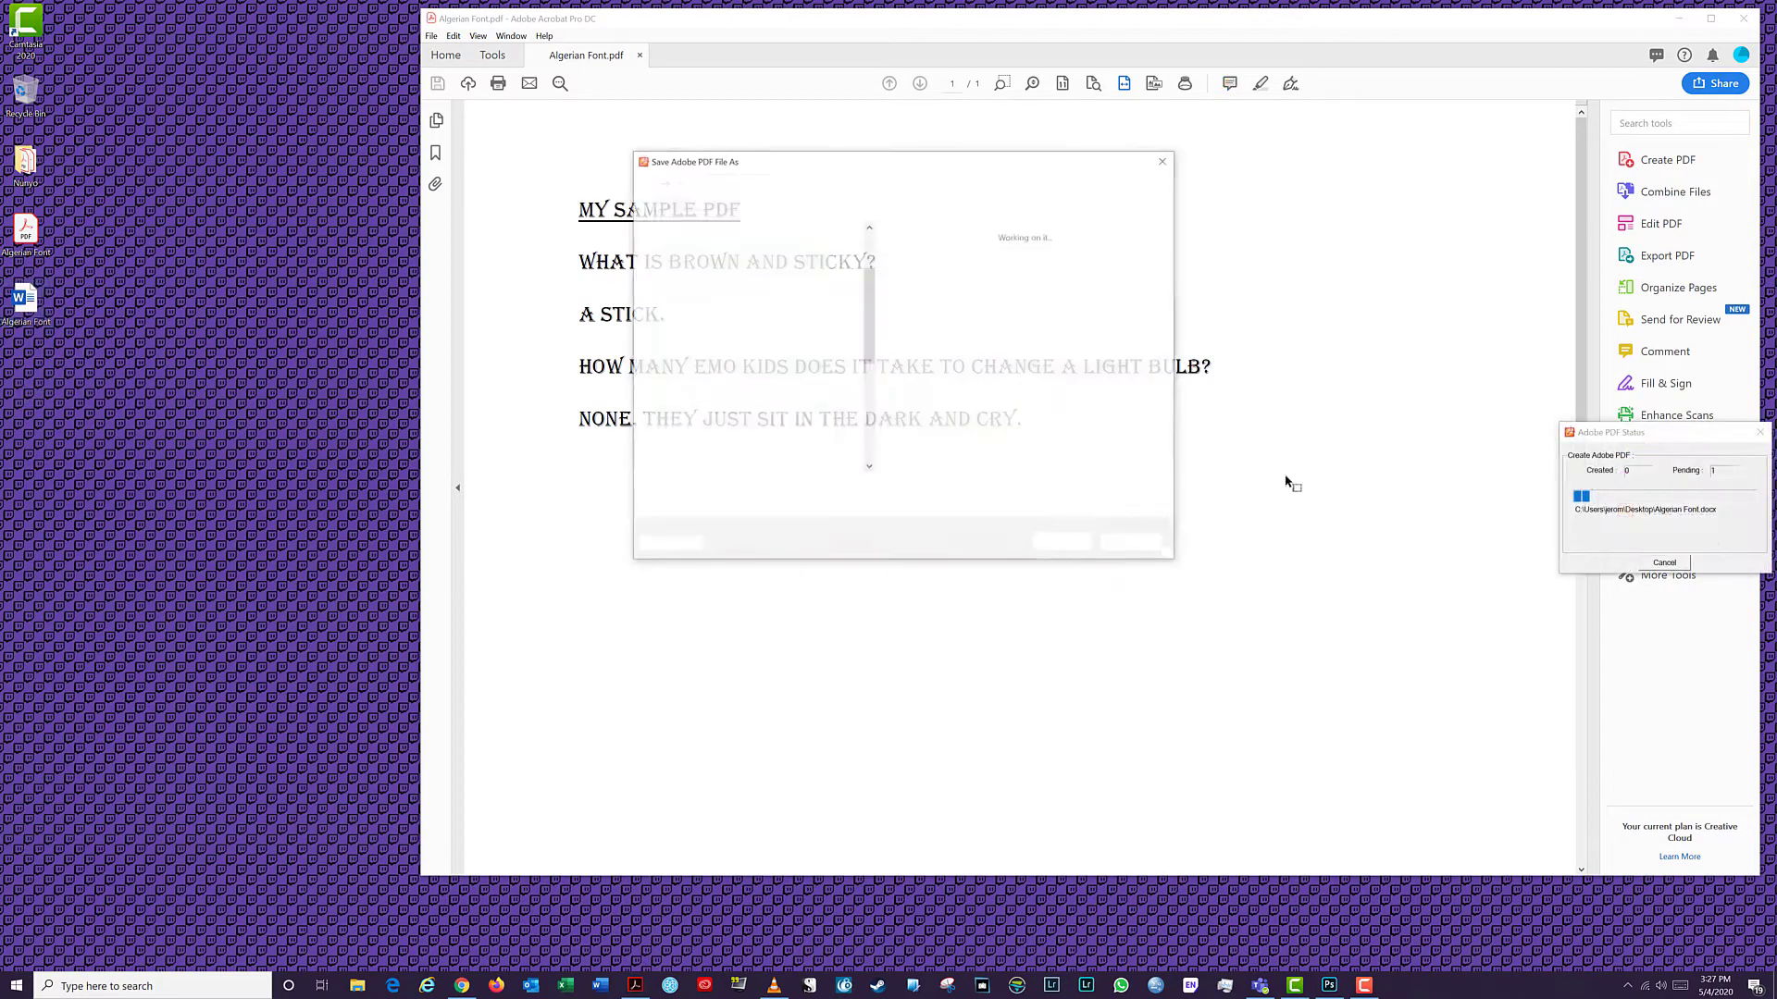
{"action": "left_click", "coordinate": [796, 489]}
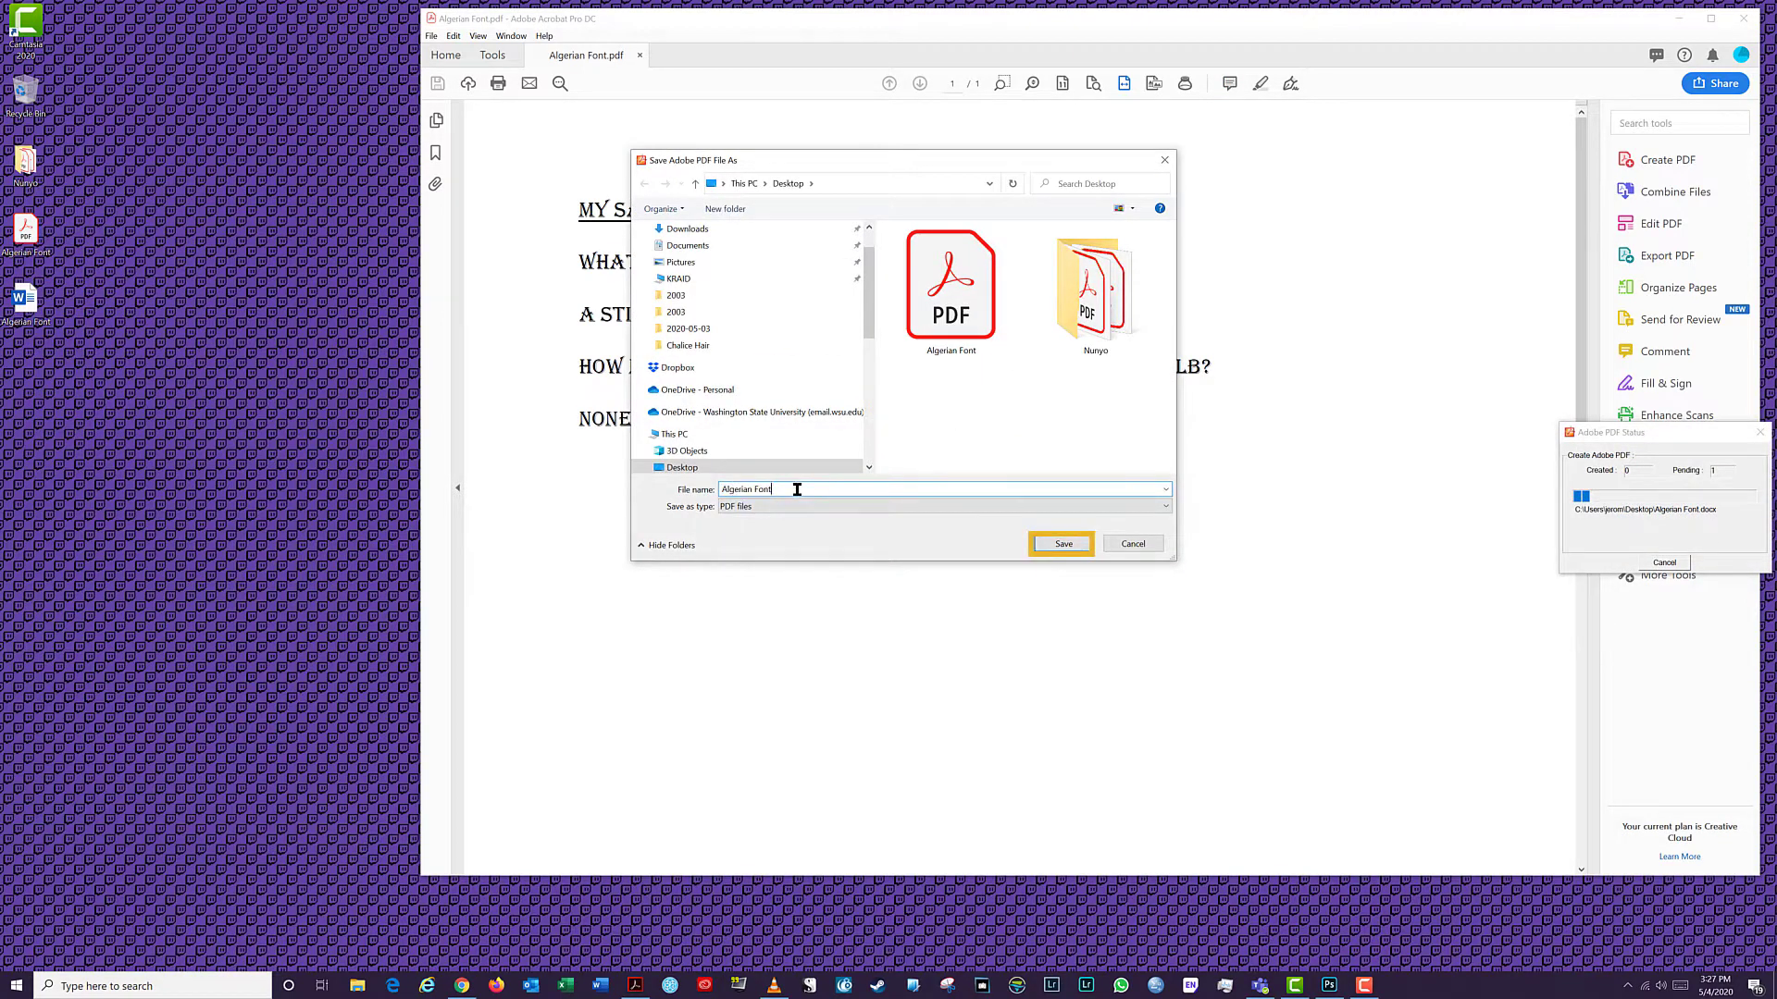
{"action": "left_click", "coordinate": [1064, 546]}
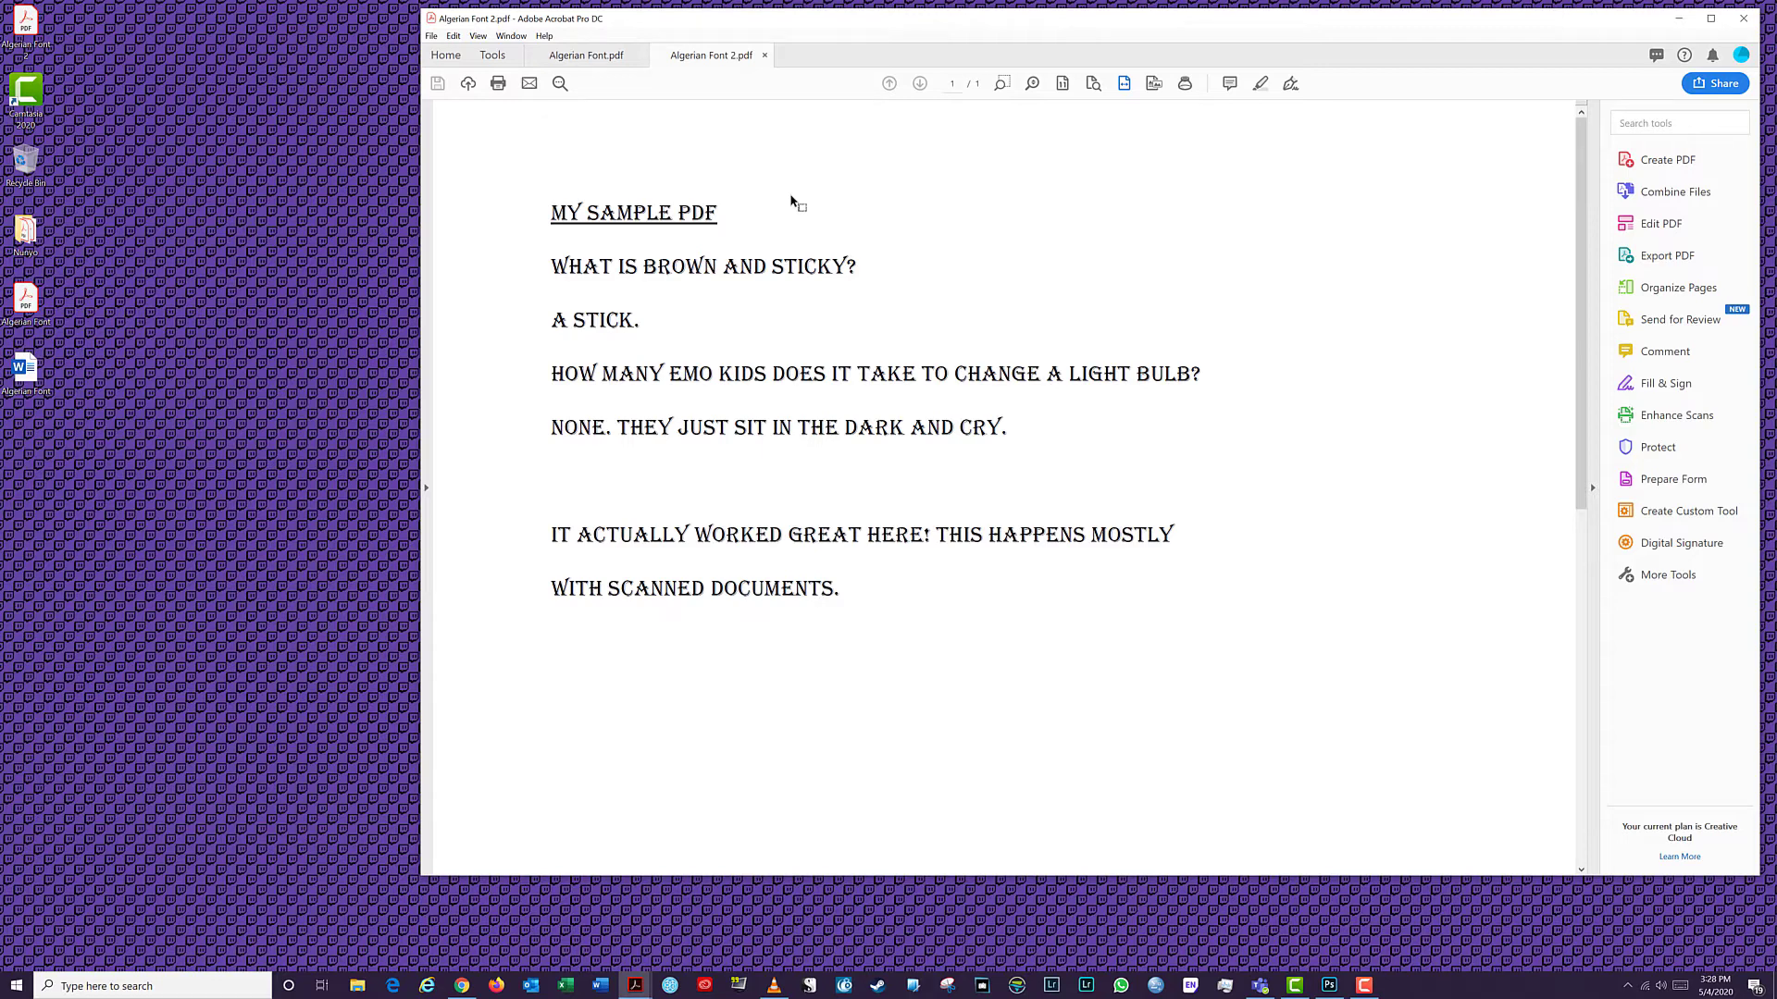
- Start a JPEG image export and review its advanced settings, closing them unchanged
{"action": "left_click", "coordinate": [432, 37]}
{"action": "mouse_move", "coordinate": [528, 180]}
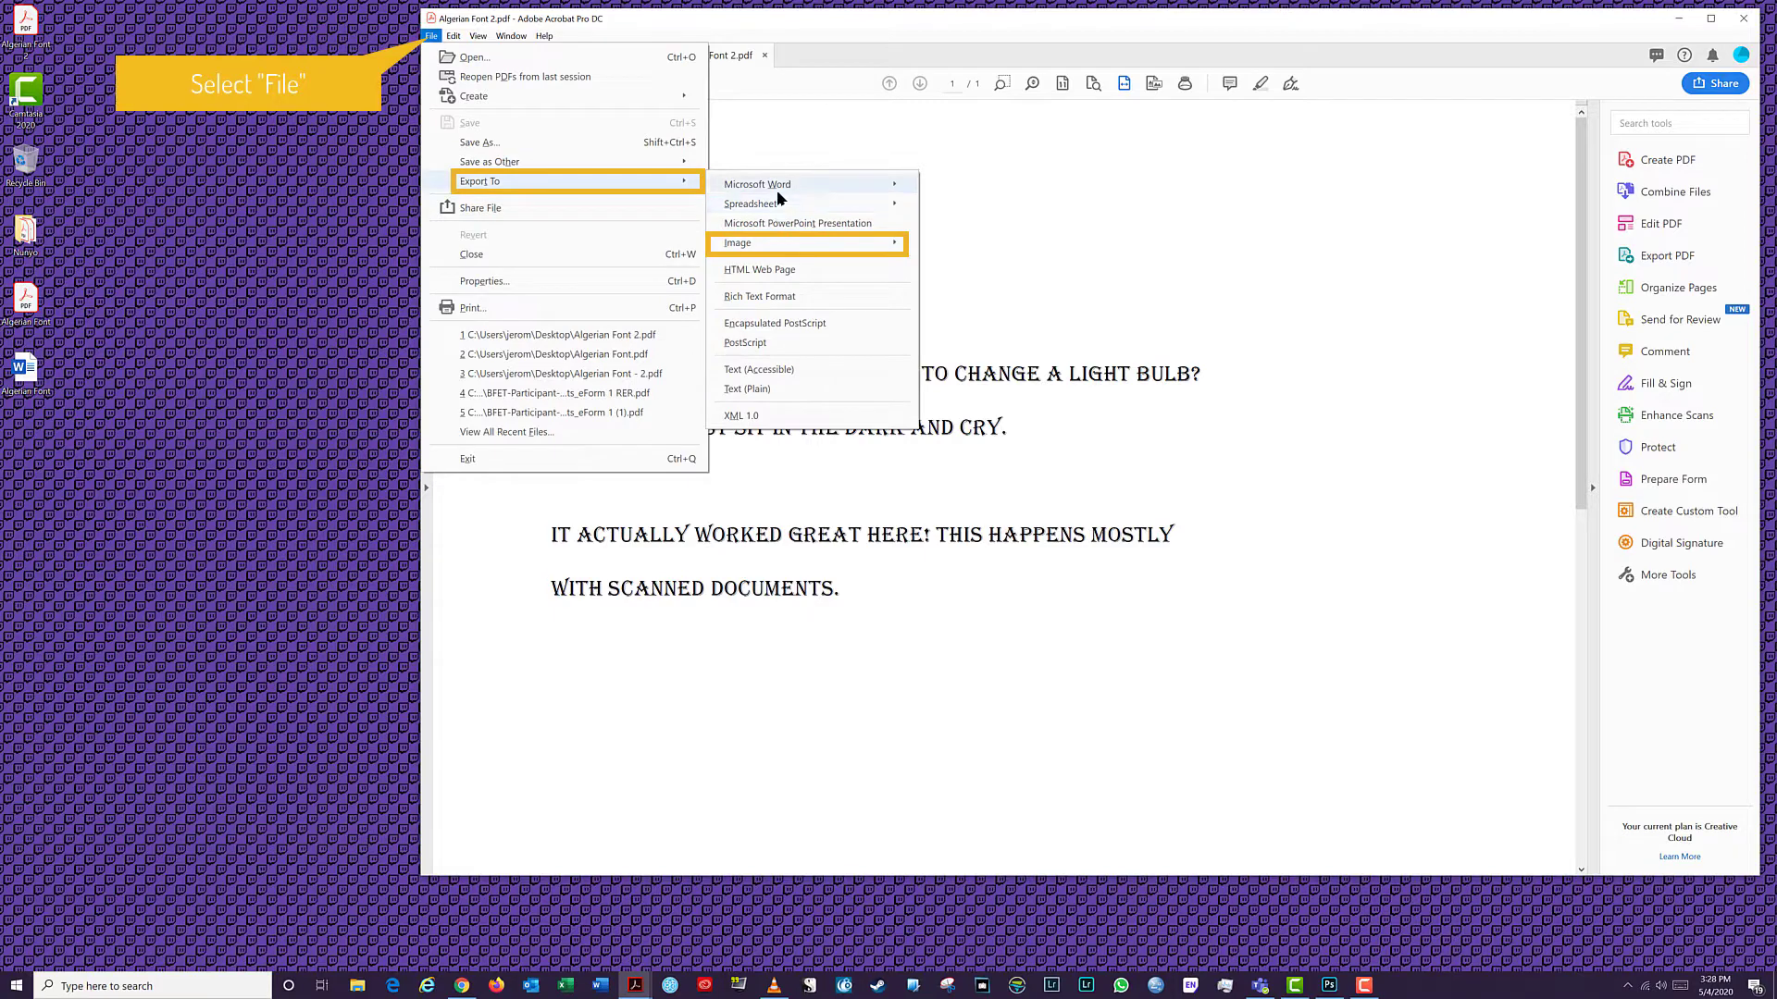
{"action": "mouse_move", "coordinate": [797, 243]}
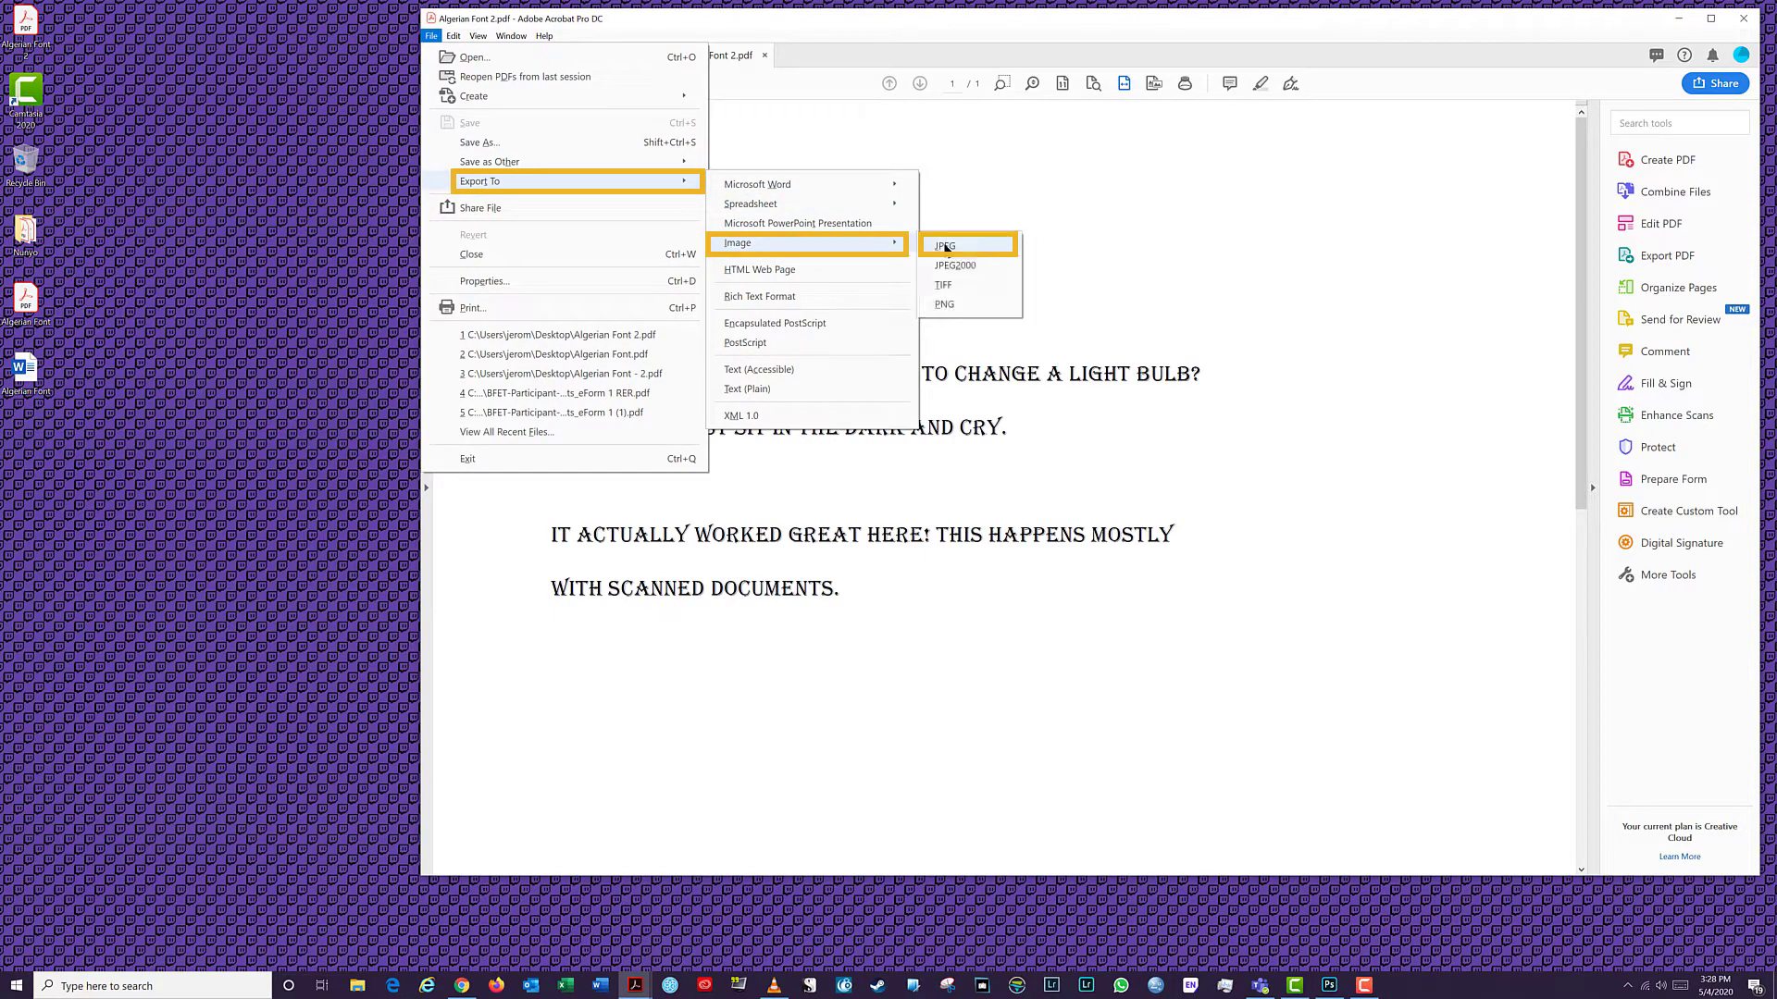
{"action": "left_click", "coordinate": [1002, 246]}
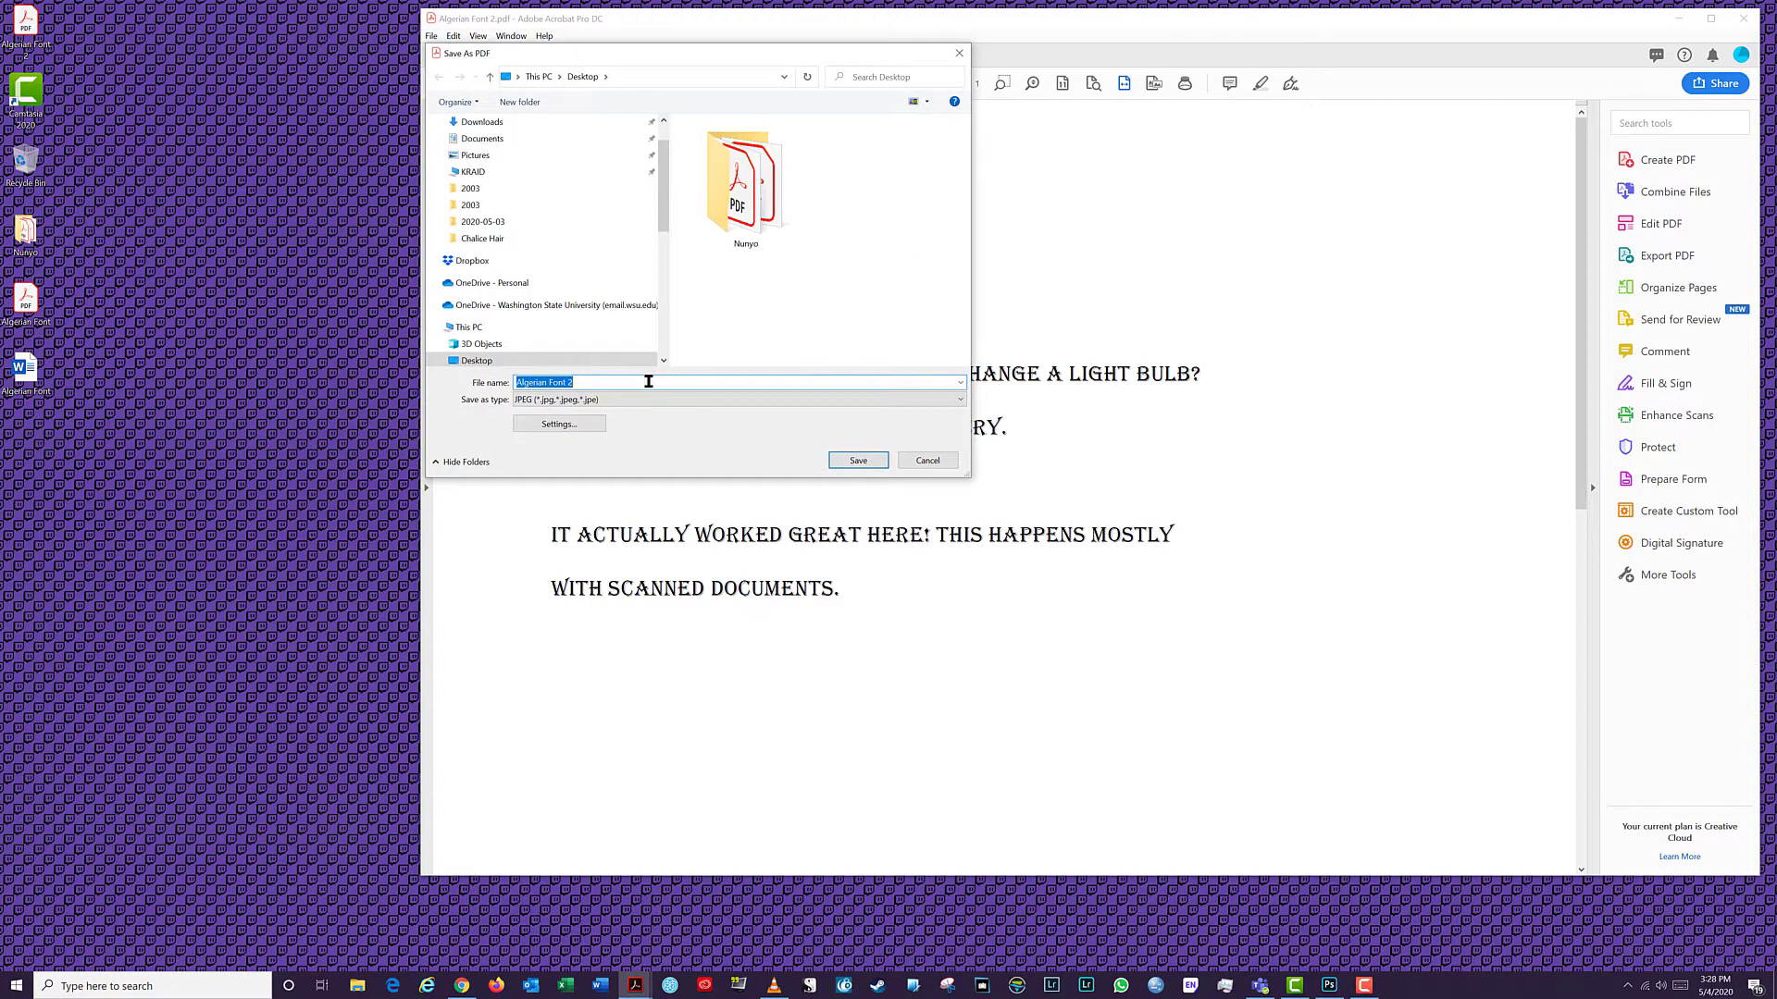
{"action": "left_click", "coordinate": [647, 382]}
{"action": "left_click", "coordinate": [577, 425]}
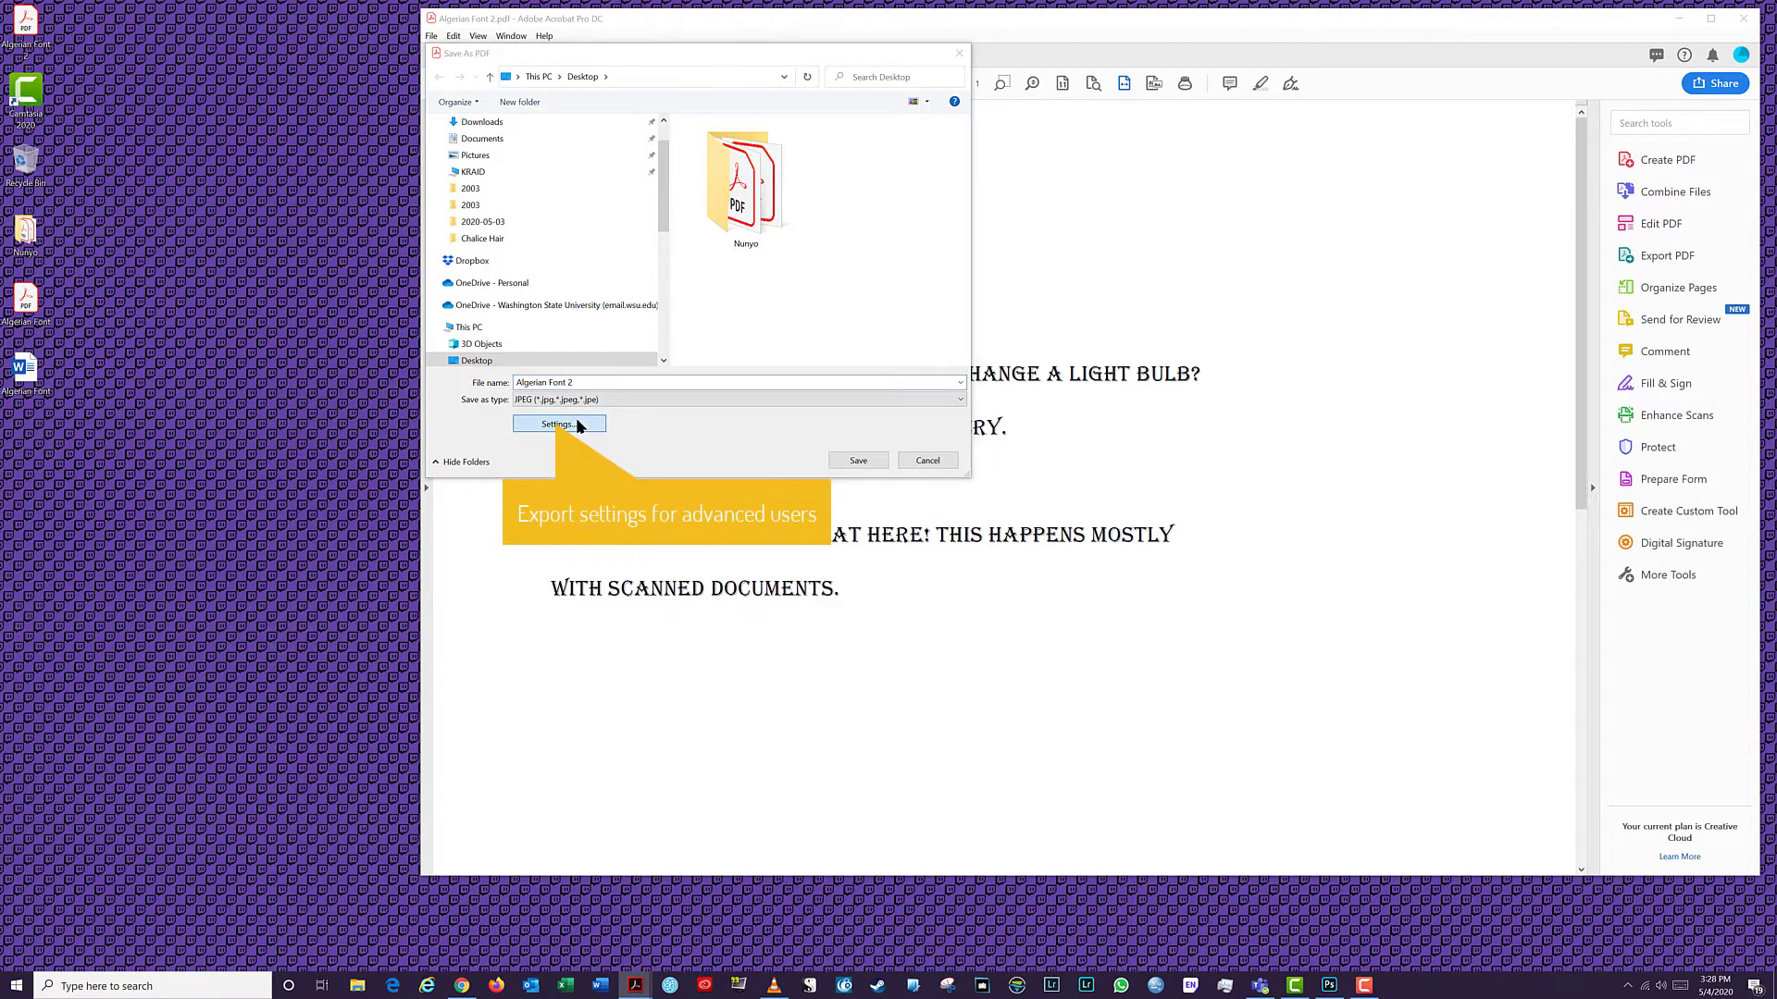
{"action": "left_click_drag", "start_coordinate": [751, 38], "coordinate": [896, 90]}
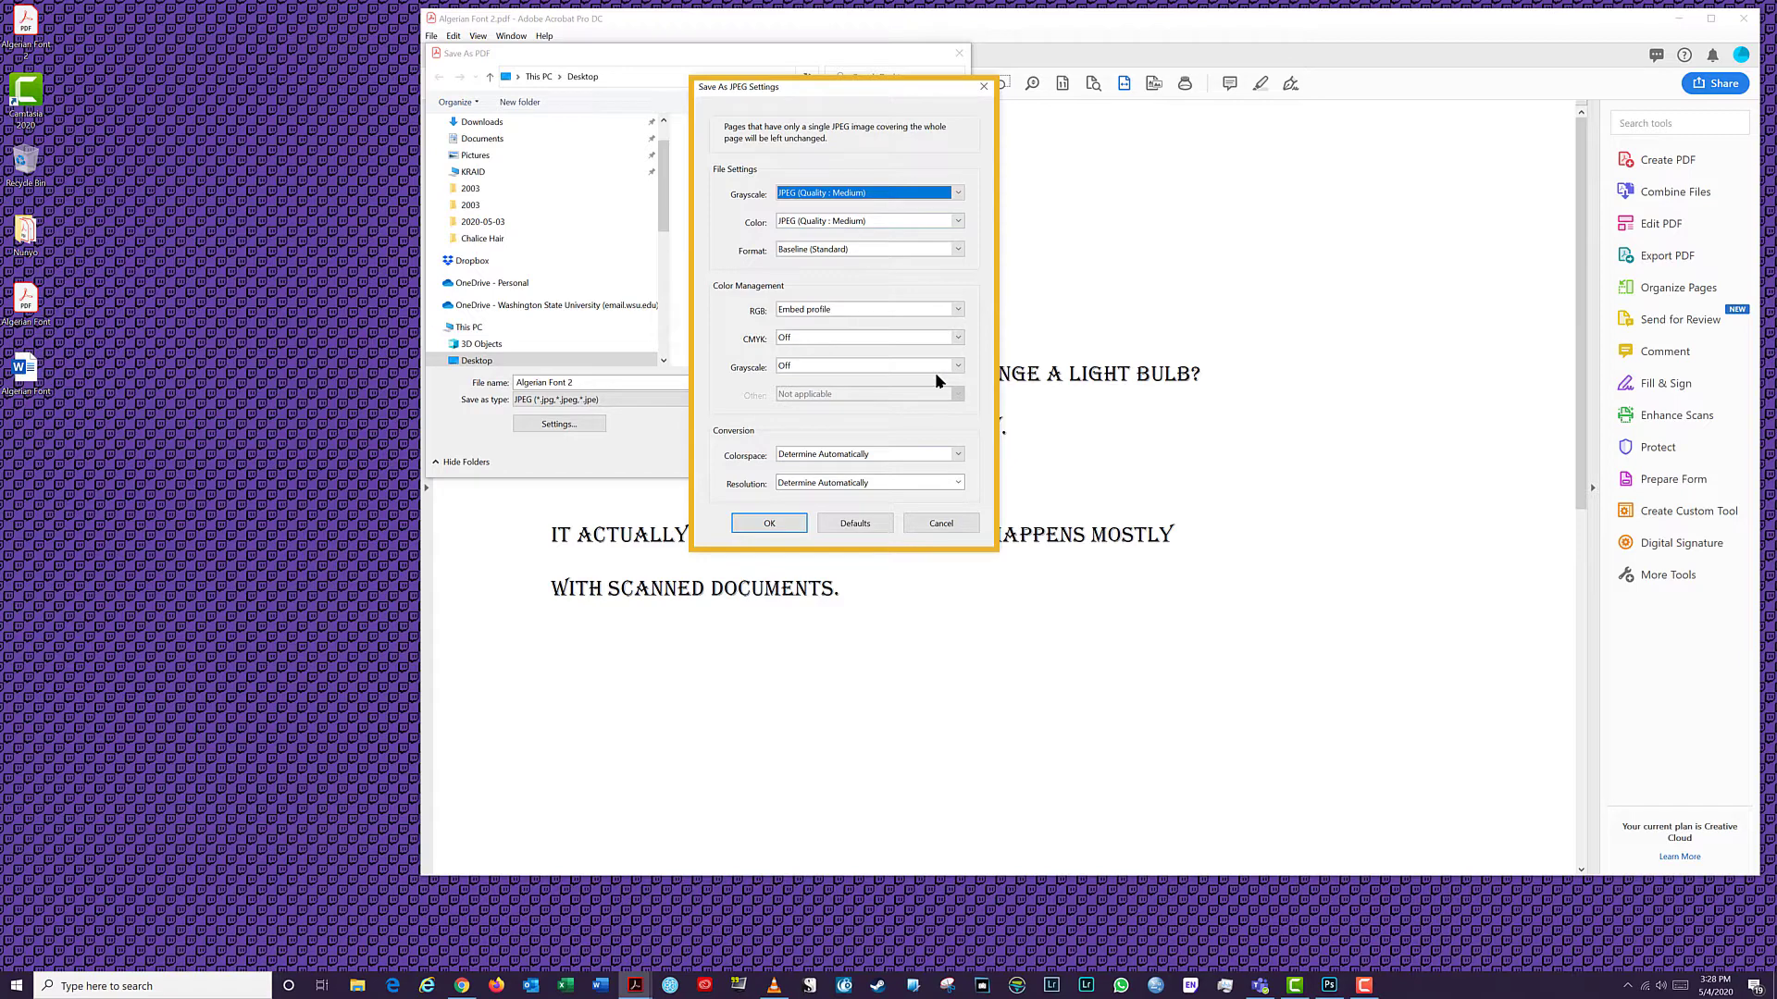
{"action": "left_click", "coordinate": [946, 524]}
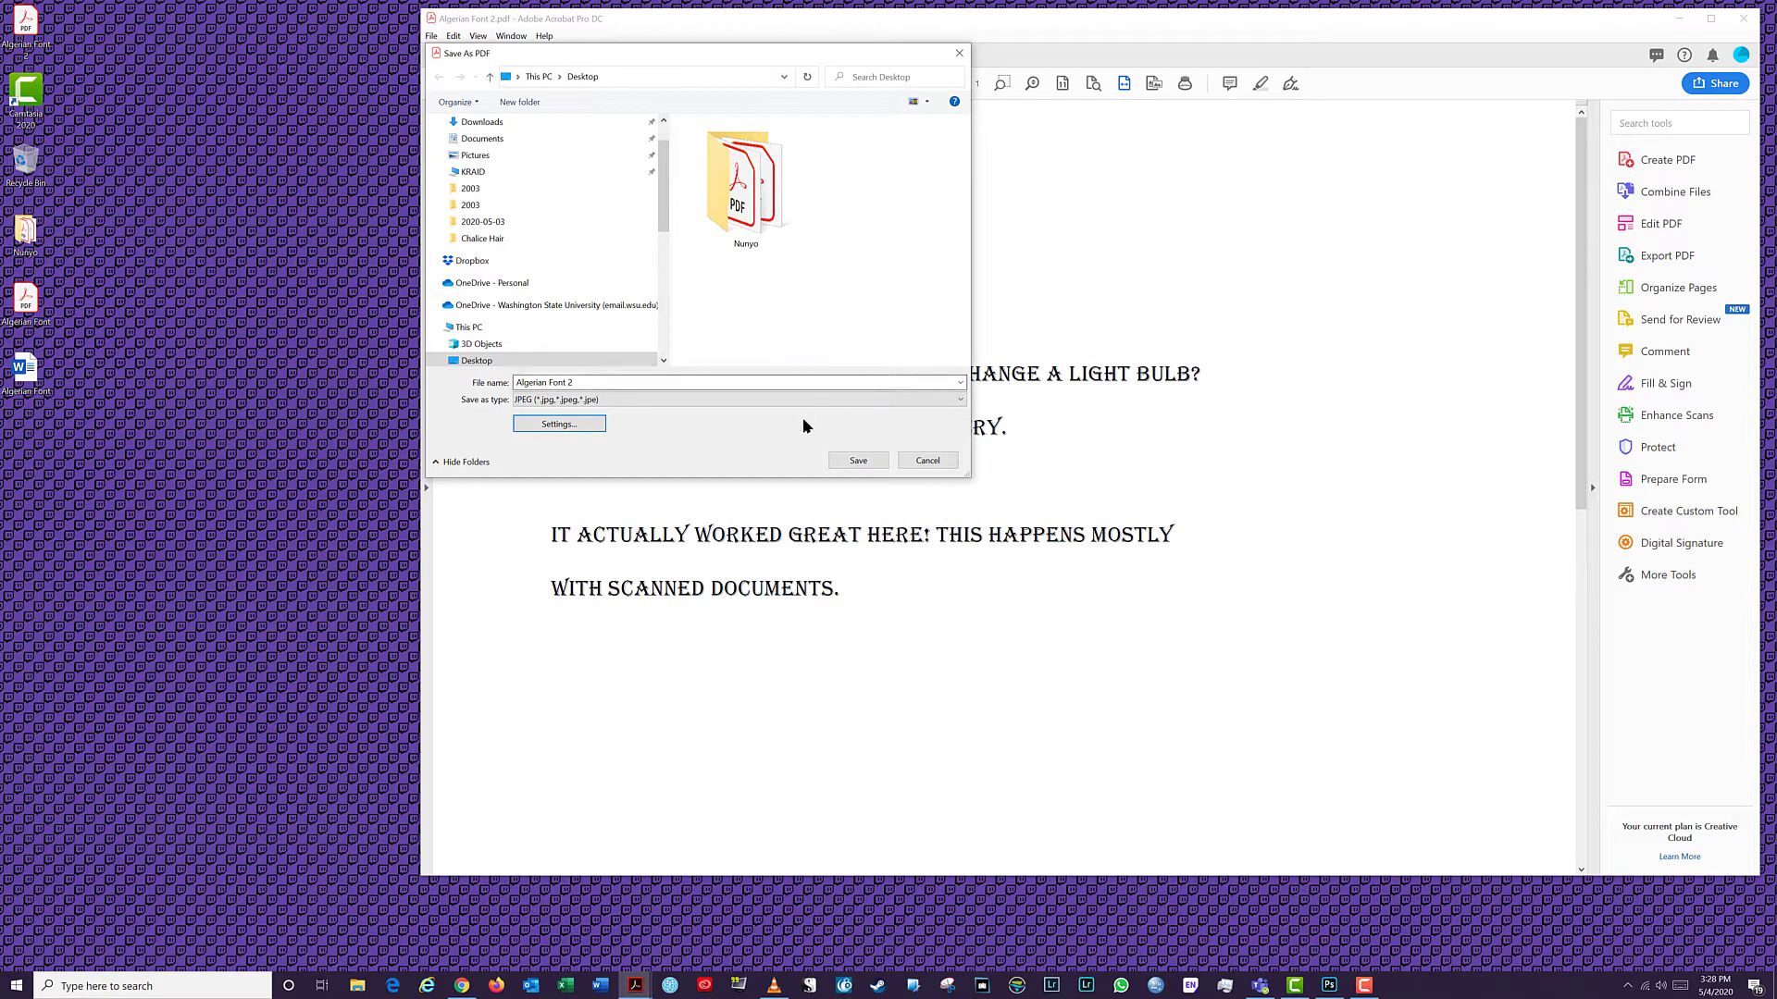
- Save the JPEG as Algerian Font 2 on the Desktop and open it
{"action": "left_click", "coordinate": [730, 382]}
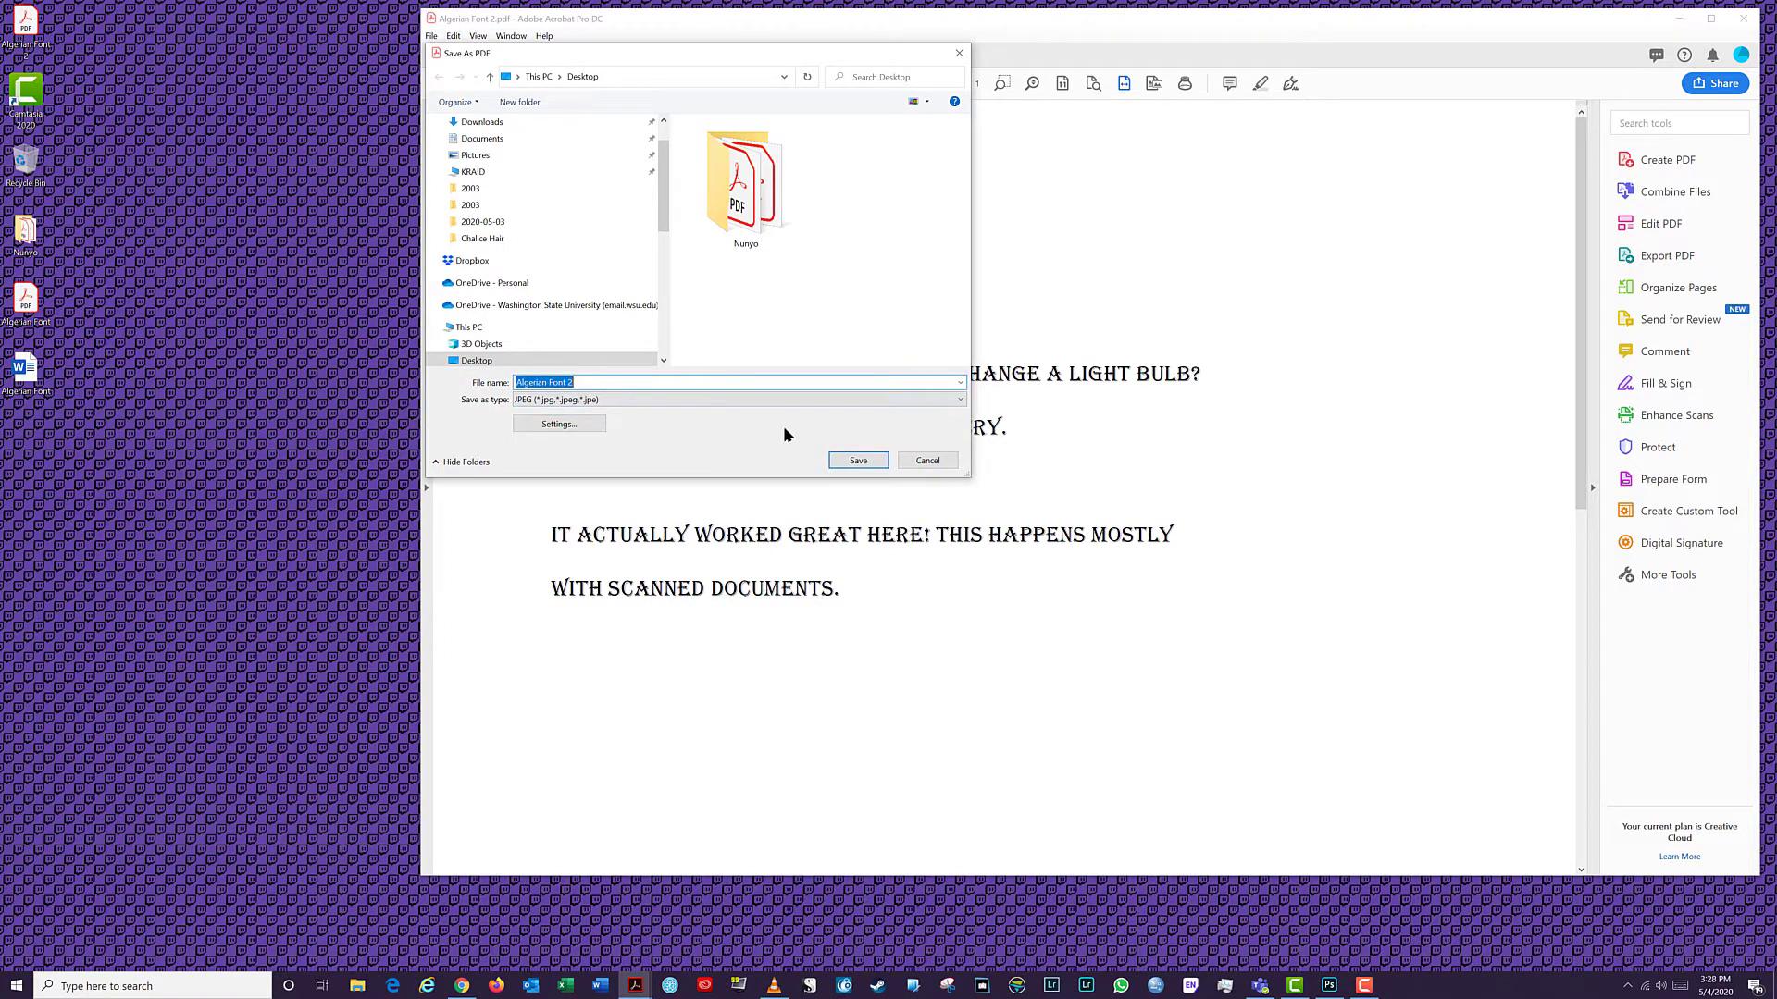
{"action": "left_click", "coordinate": [859, 462]}
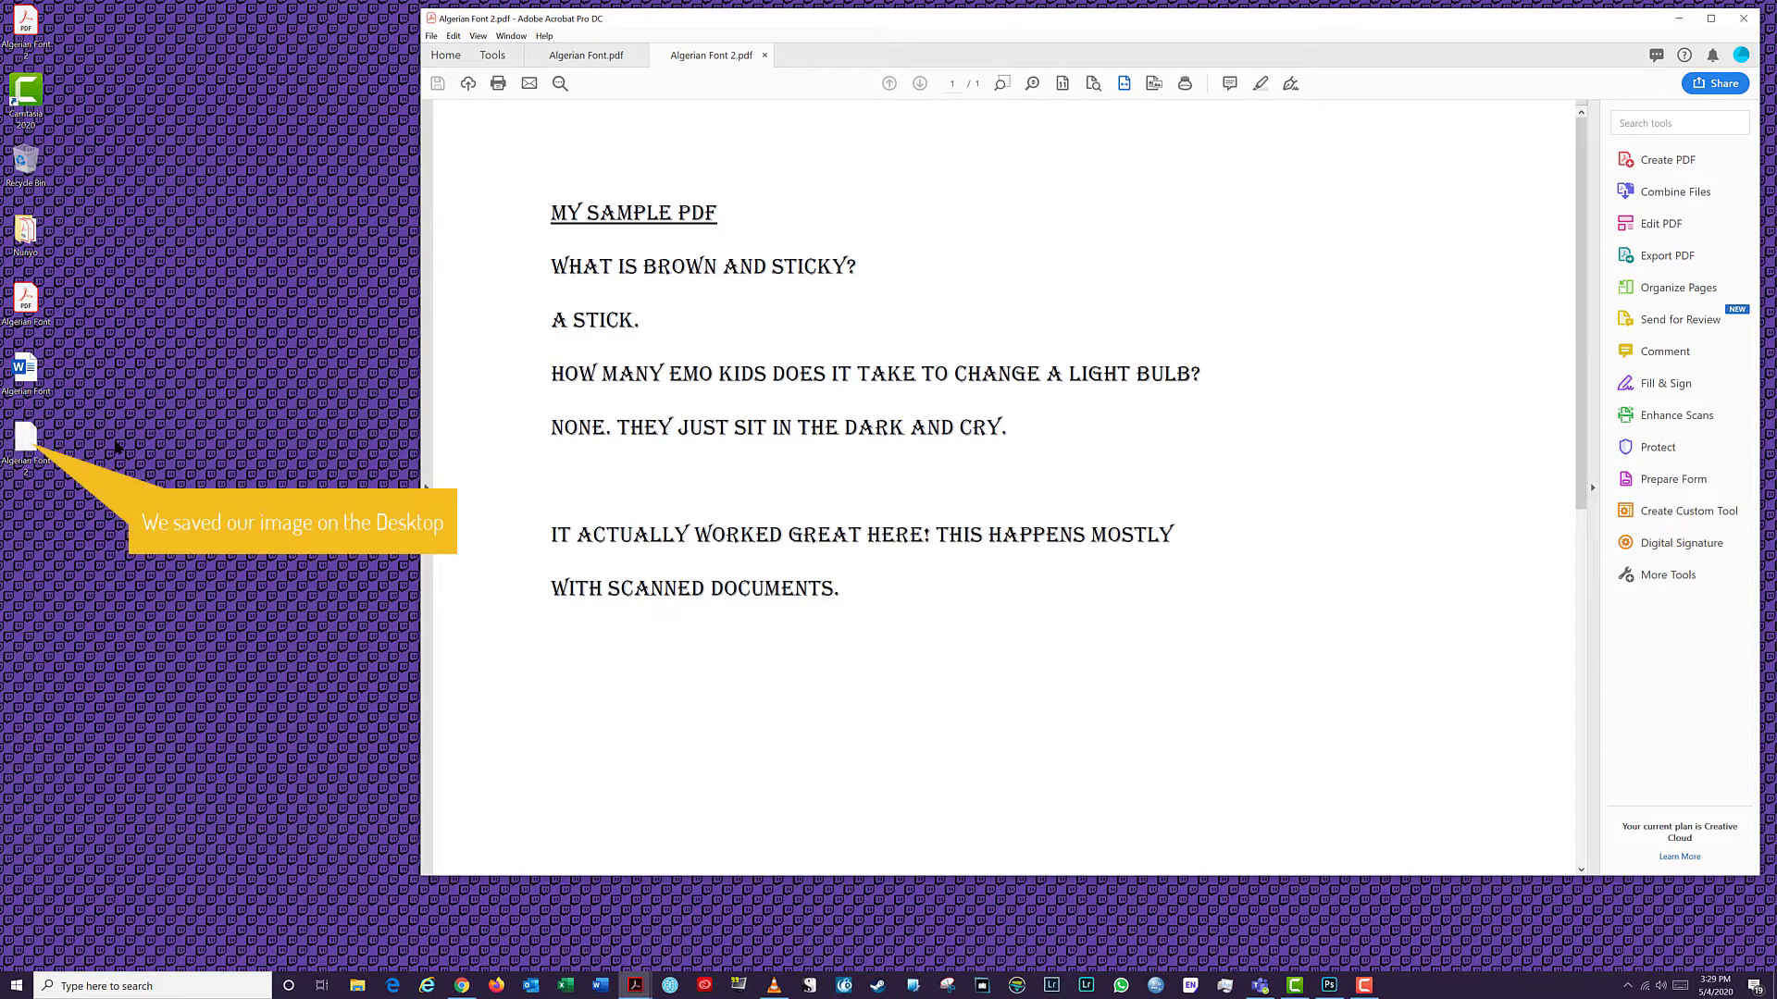
{"action": "double_click", "coordinate": [21, 435]}
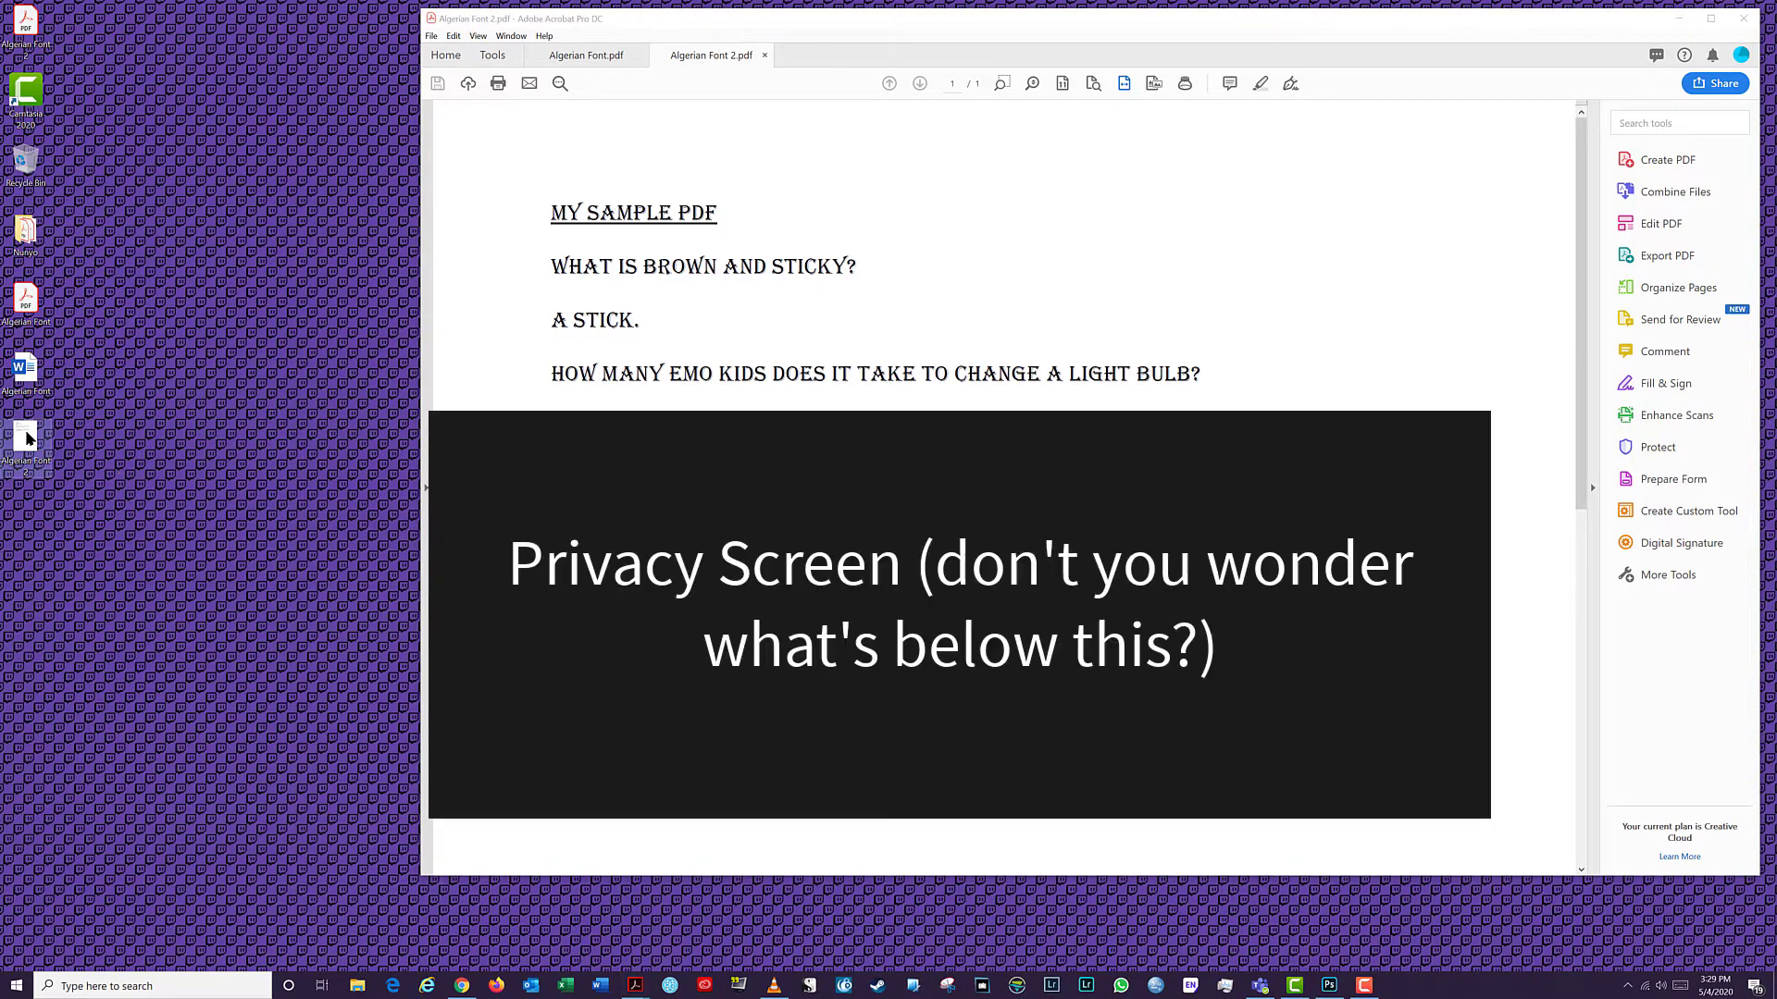